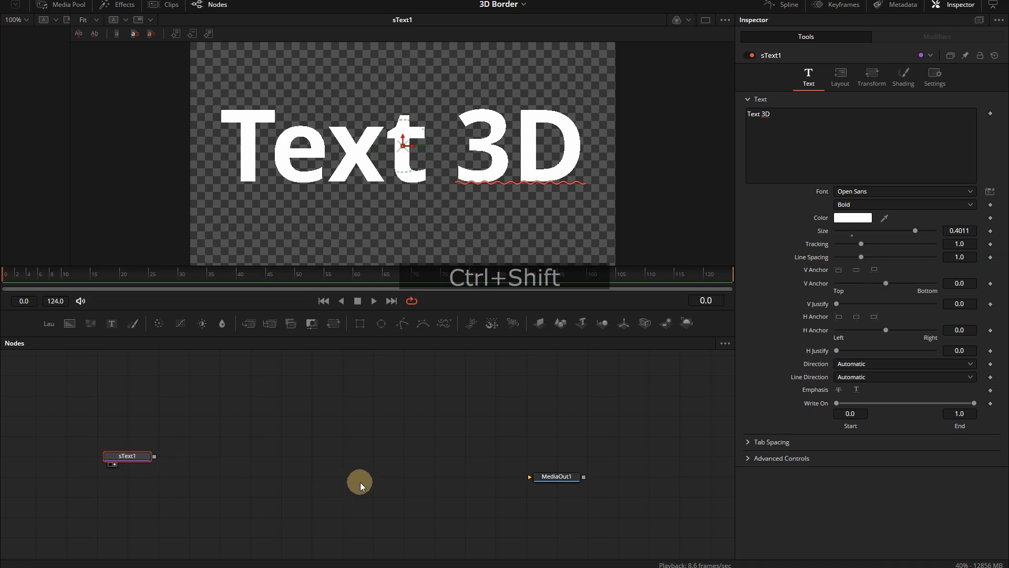
- Paste an instance of sText1, disconnect both text nodes from the merge node, and place the instance directly above sText1
key(ctrl+shift+v)
drag(196, 477, 287, 457)
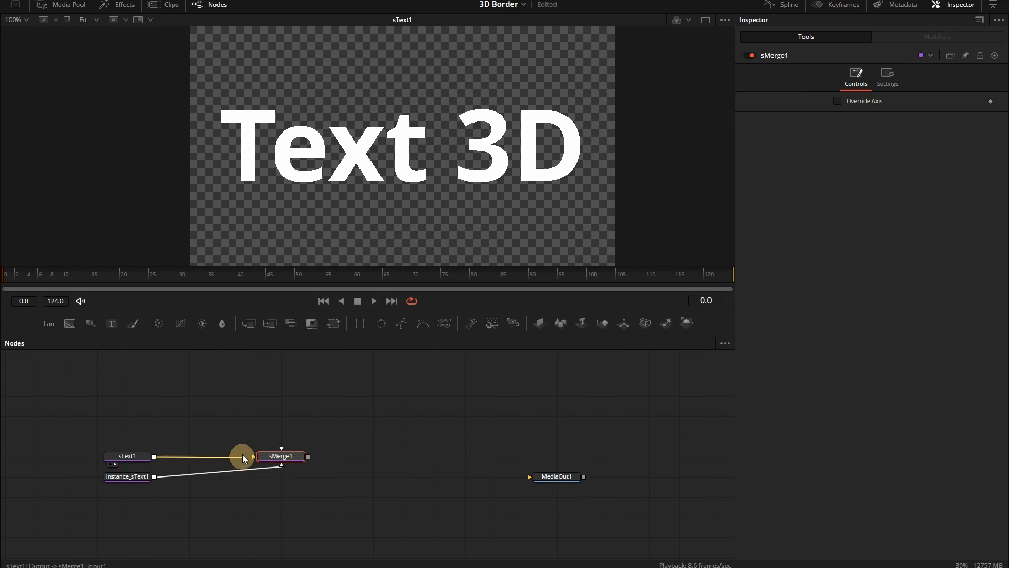
click(242, 456)
click(241, 459)
drag(137, 479, 124, 431)
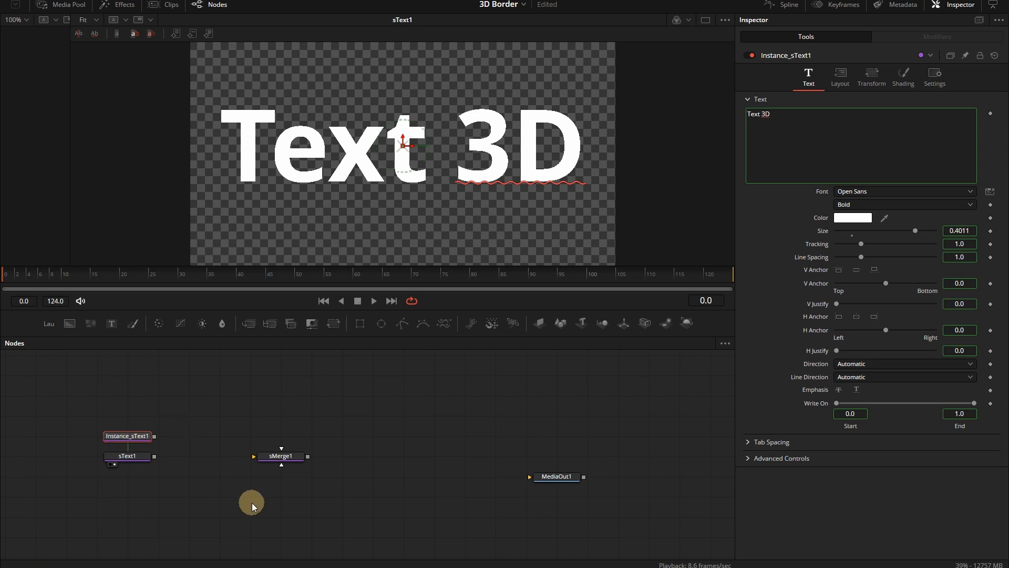
- Rename the instanced text node as sText2
key(F2)
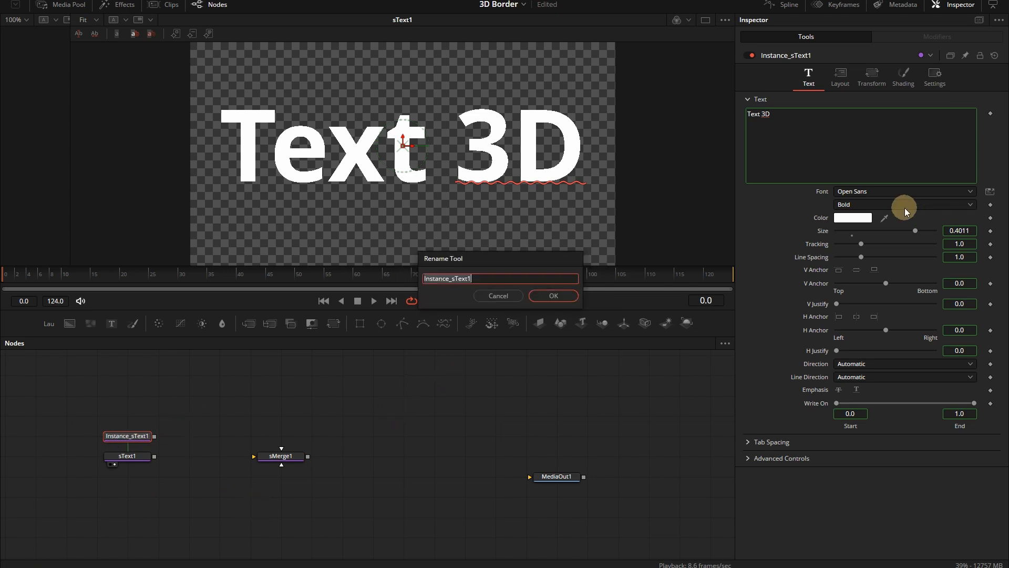
key(BackSpace)
text(sText2)
key(Return)
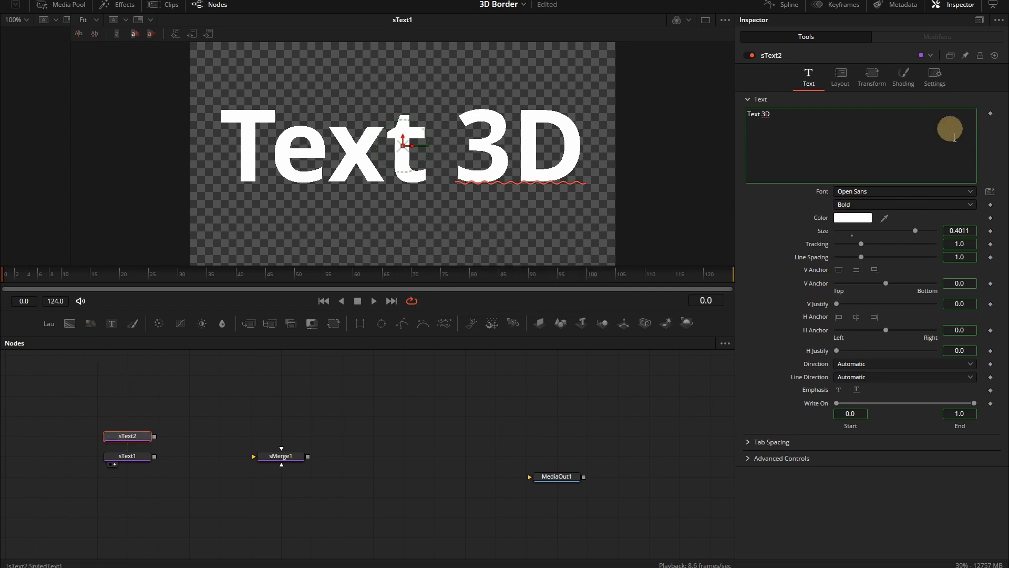
- Deinstance the Enabled setting of sText2's shading element 1 and disable its White Solid Fill
click(910, 83)
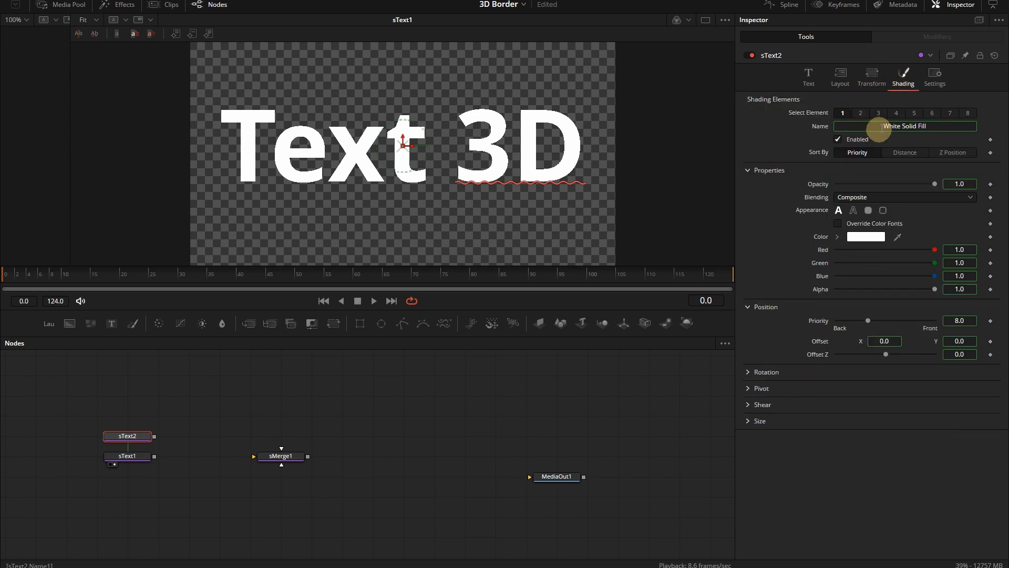
right_click(858, 141)
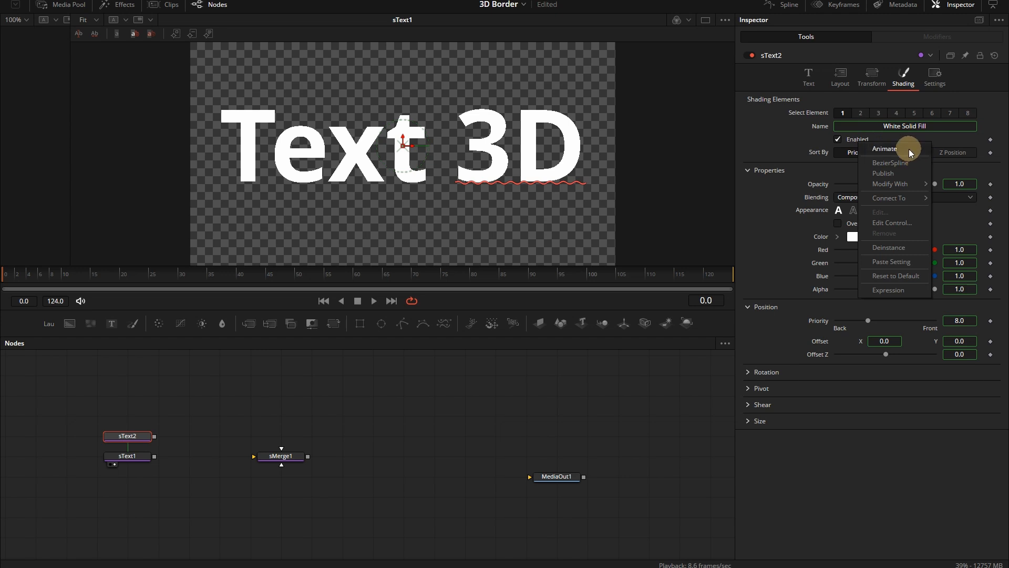
click(920, 246)
click(861, 140)
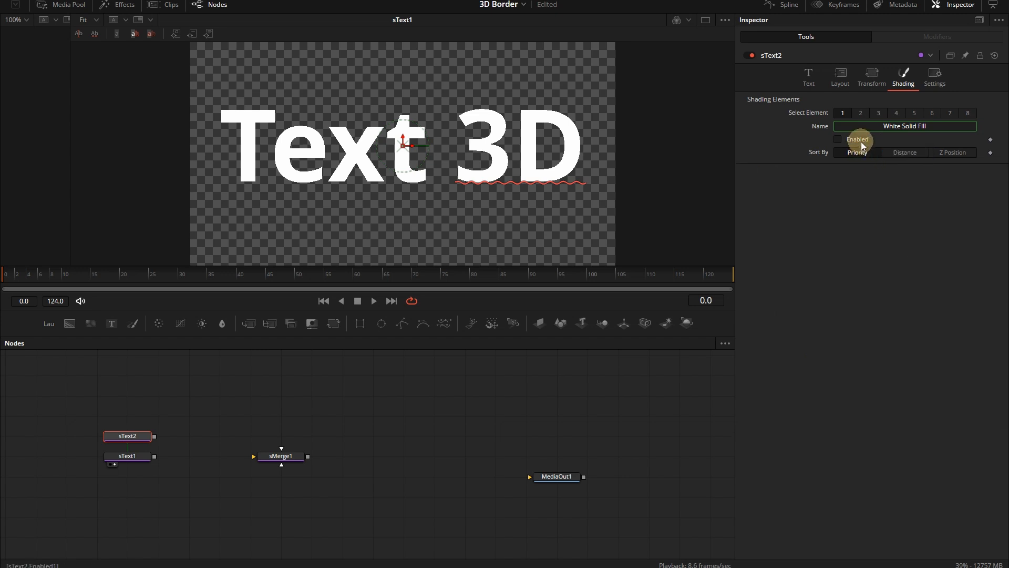
- Deinstance the Enabled setting of sText2's shading element 2 and enable its Red Outline
click(861, 115)
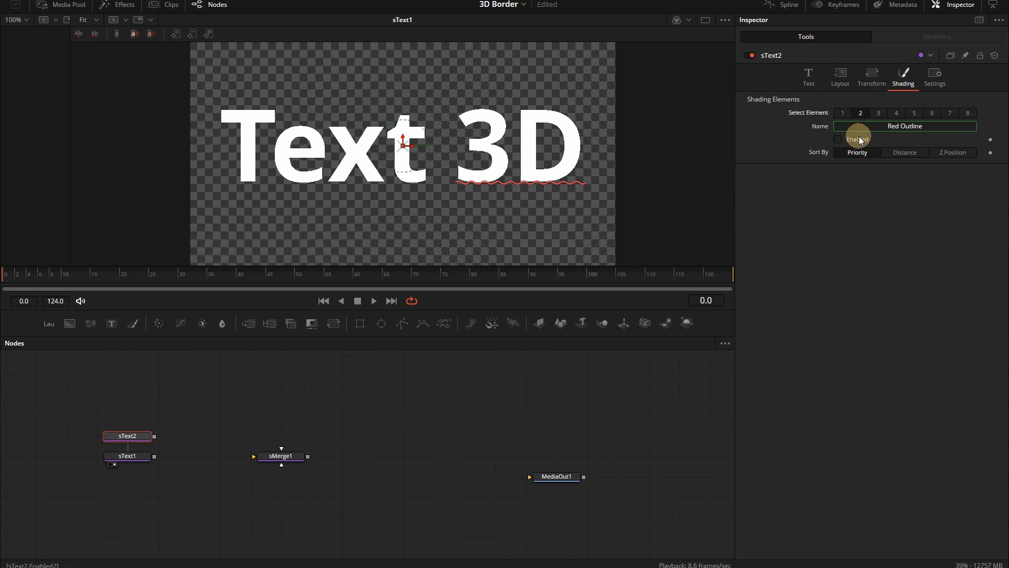
right_click(859, 139)
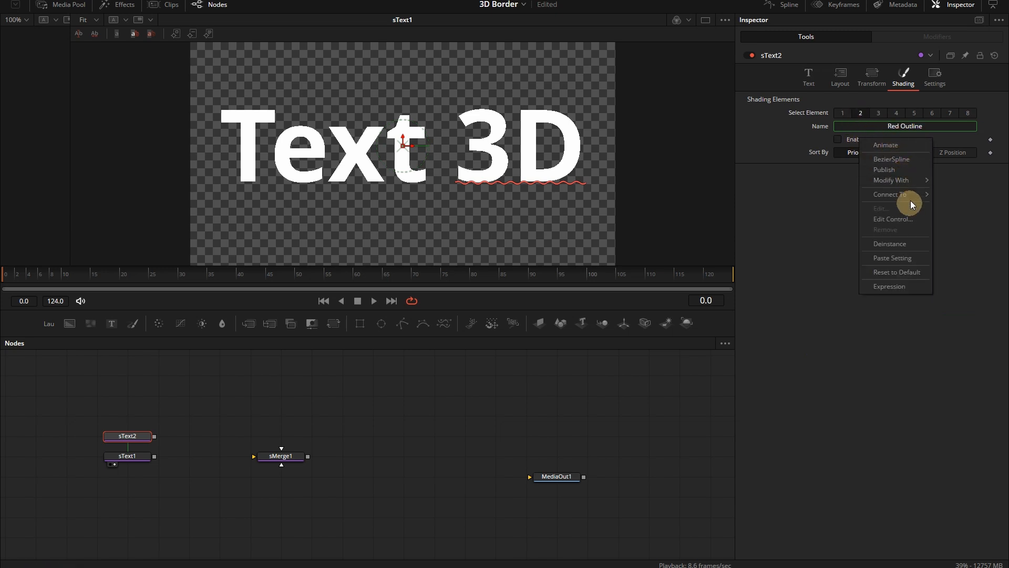
click(906, 244)
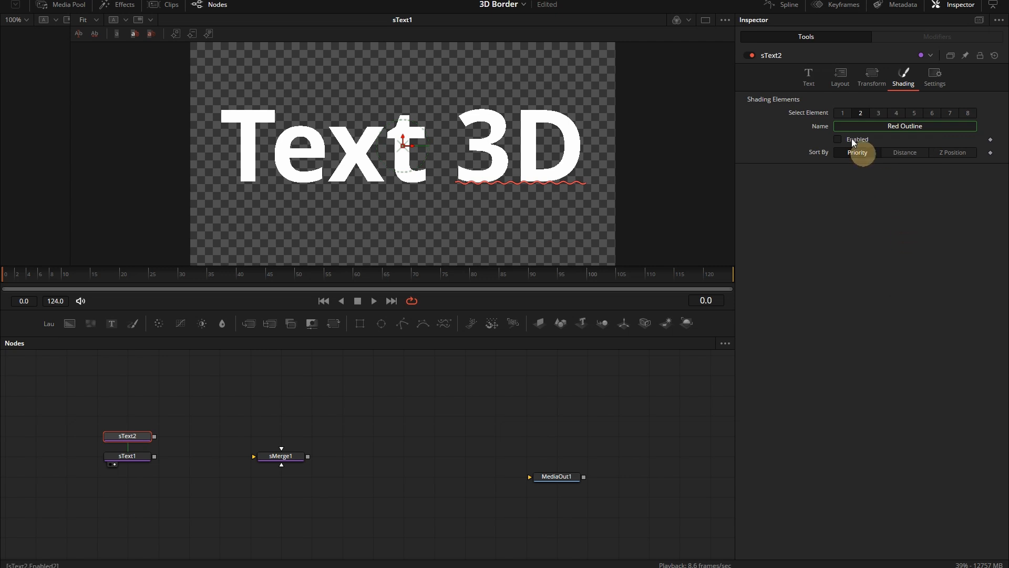
click(839, 139)
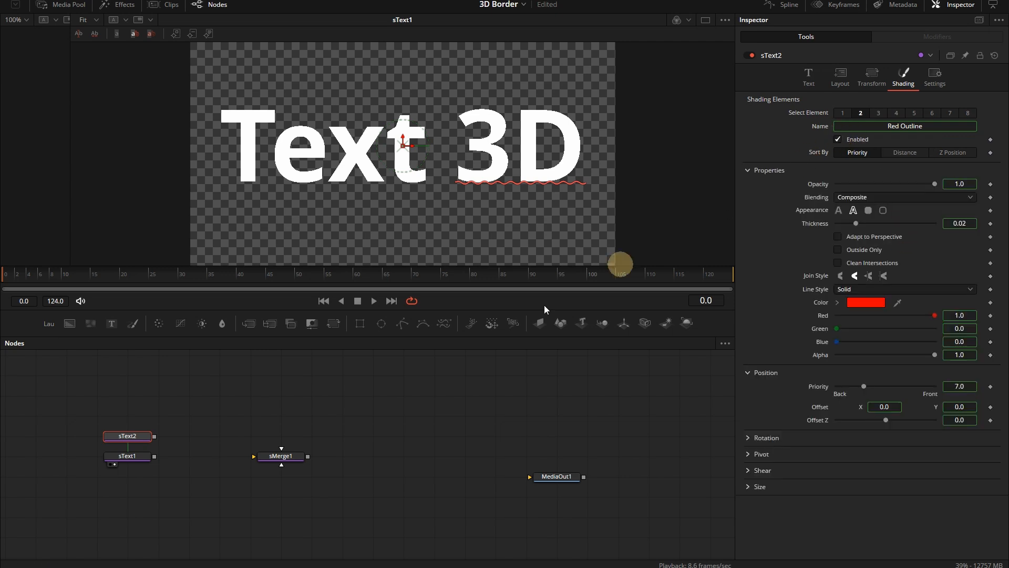
- Preview sText2 and sText1 in the viewer, delete the unused sMerge1 and move sText2 farther above sText1
drag(141, 442, 351, 164)
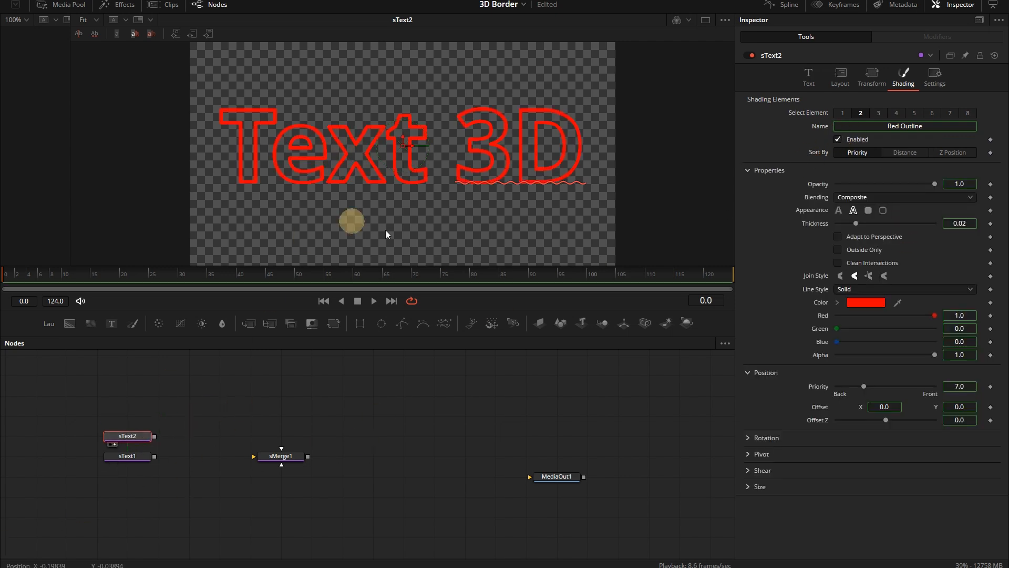
drag(147, 462, 342, 129)
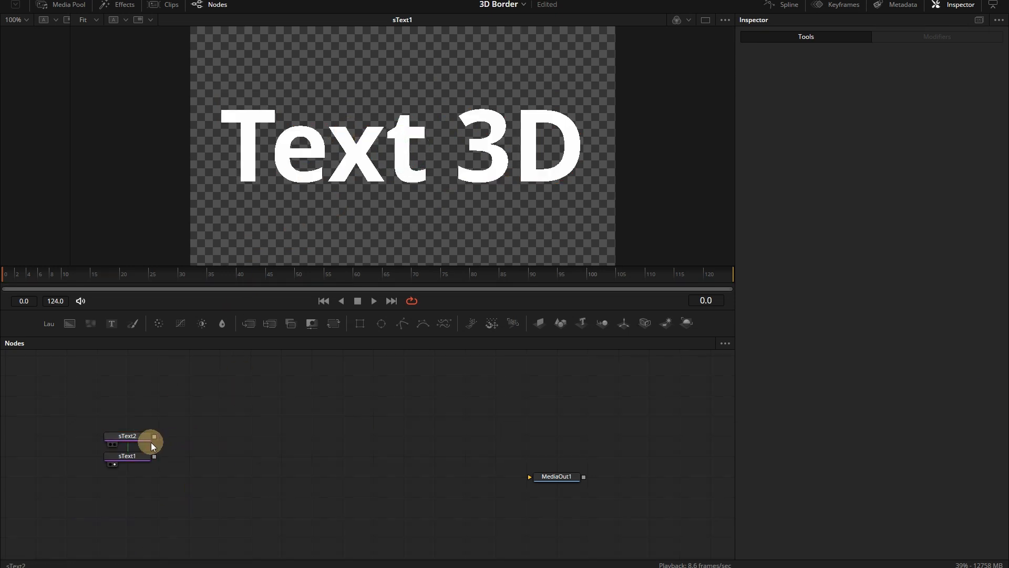
drag(143, 440, 143, 415)
- Add an sBoolean node and connect sText1 to its first input and sText2 to its second
click(244, 472)
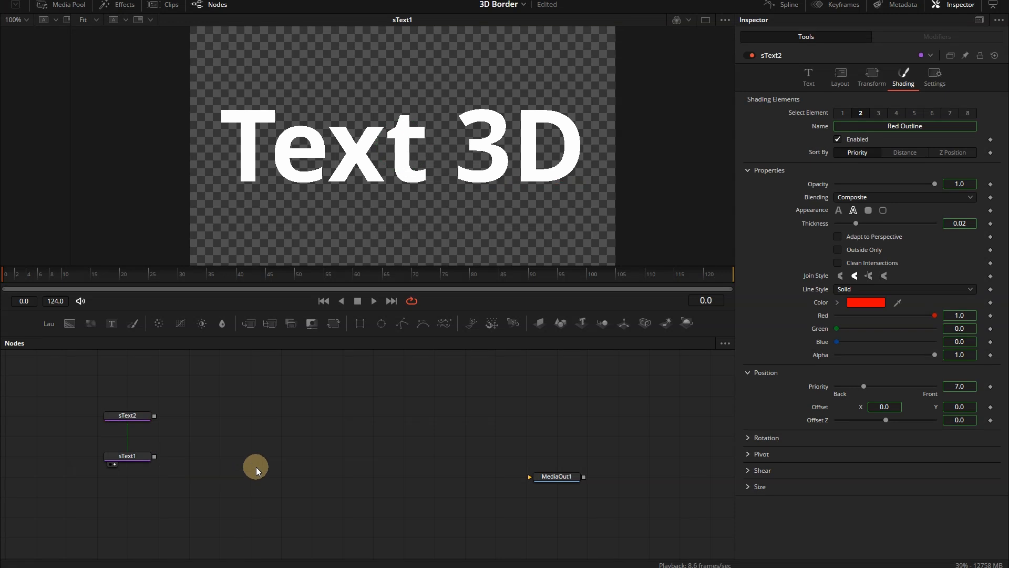
key(shift+space)
text(sbool)
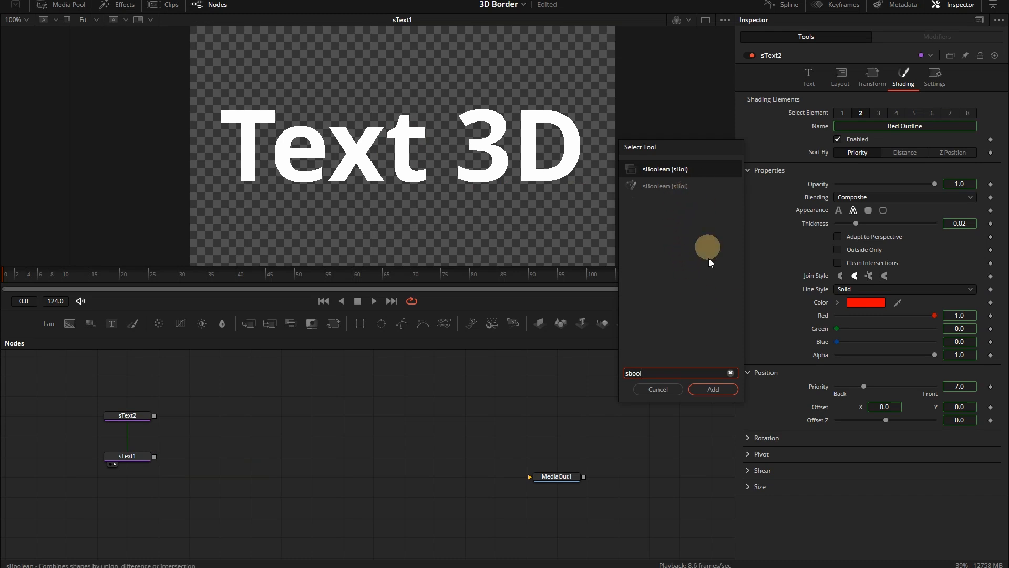
click(715, 389)
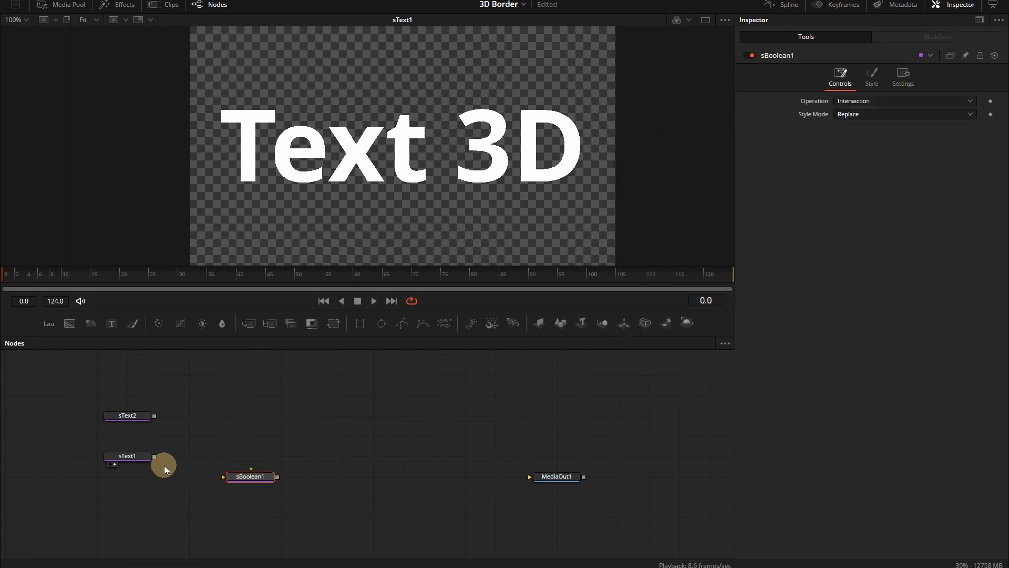
drag(160, 459, 245, 459)
drag(154, 416, 266, 457)
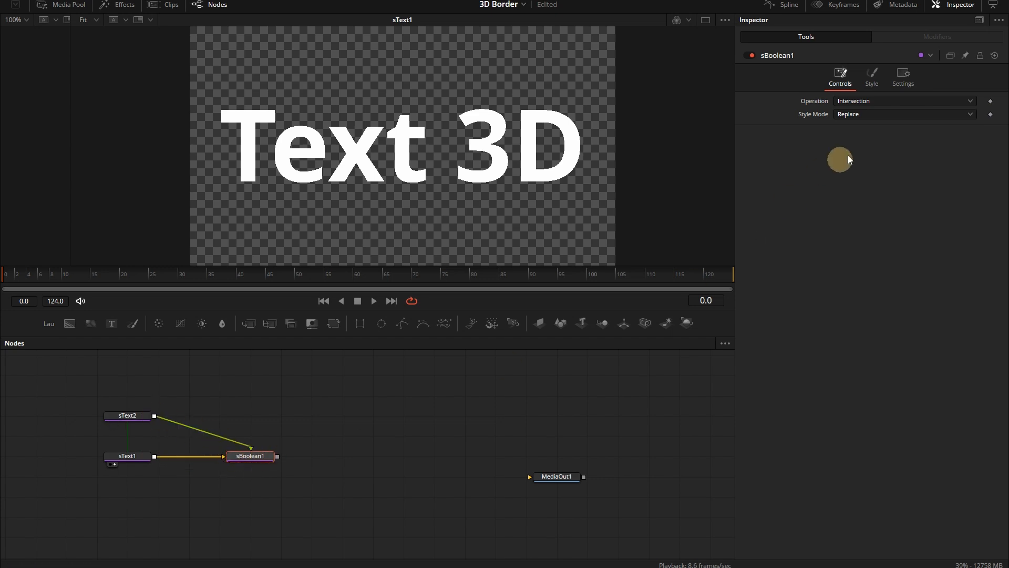
- Set the boolean node's operation to Subtract and show it in the viewer
click(872, 101)
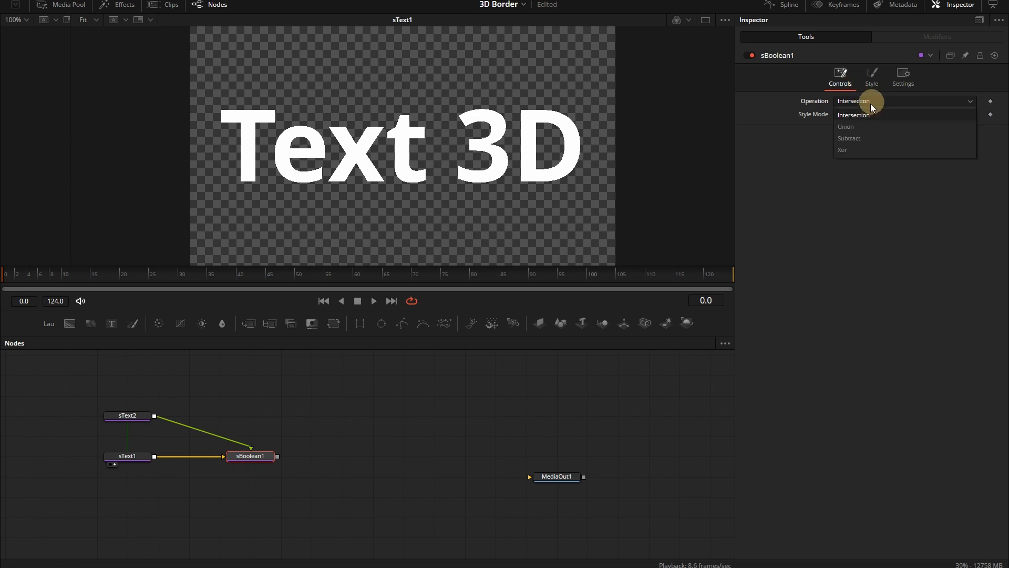
click(859, 138)
drag(258, 456, 458, 187)
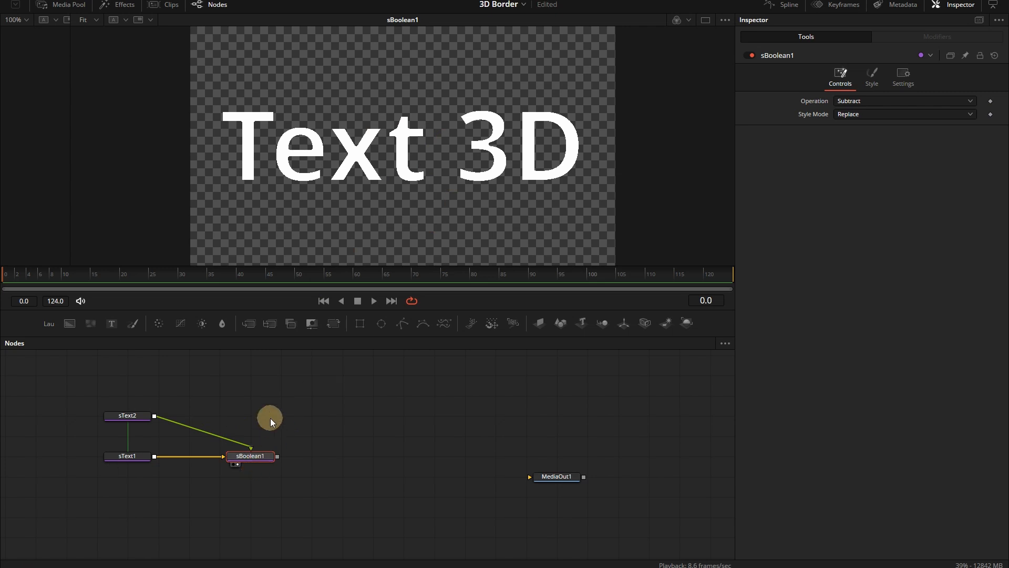
- Duplicate the Subtract boolean node and place the copy above the text nodes
click(260, 398)
click(260, 457)
key(ctrl+c)
click(237, 369)
key(ctrl+v)
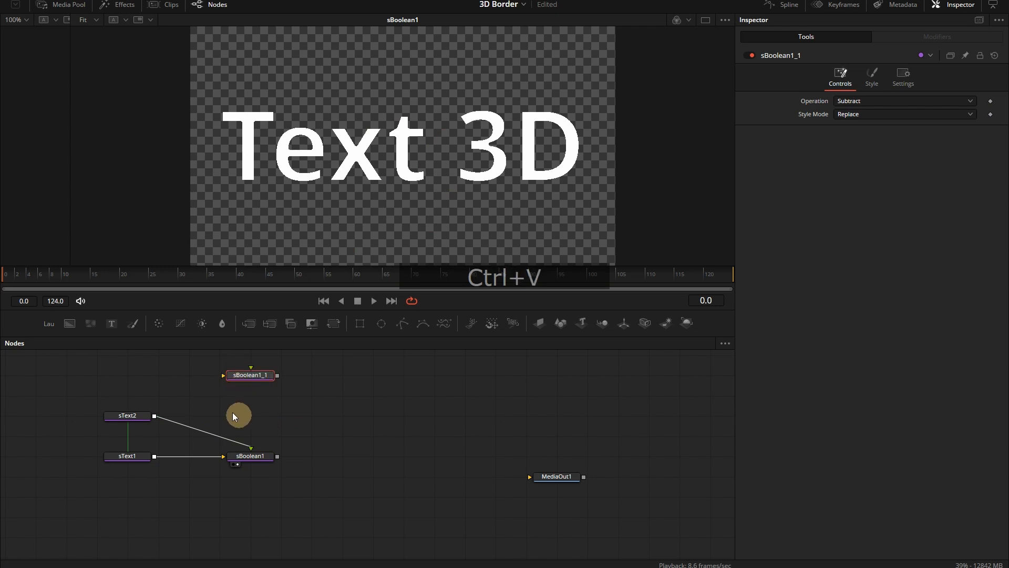
- Connect both text nodes to the copied boolean, view it, and swap its inputs so sText1 is subtracted from sText2
drag(154, 416, 252, 366)
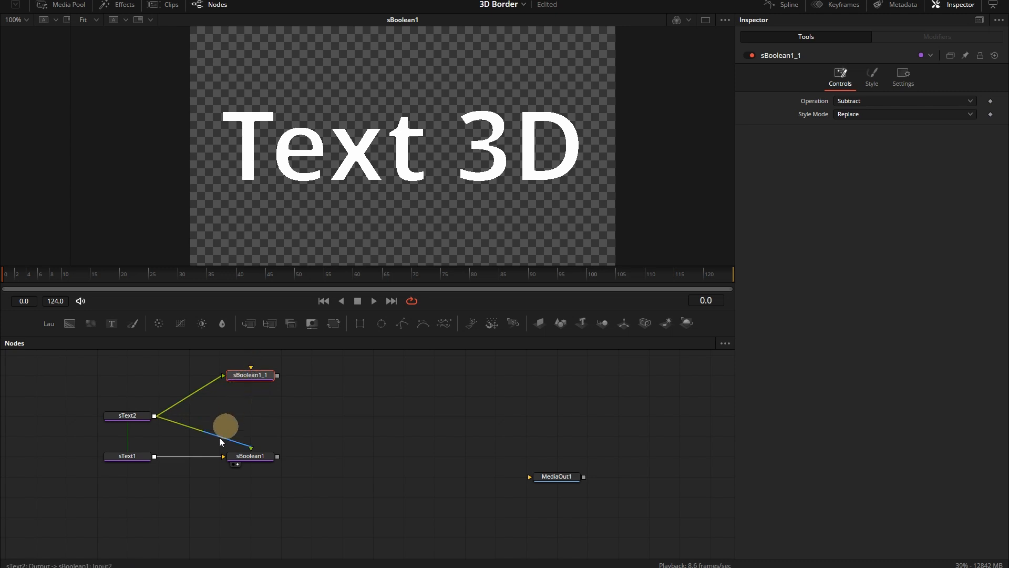
drag(154, 457, 409, 141)
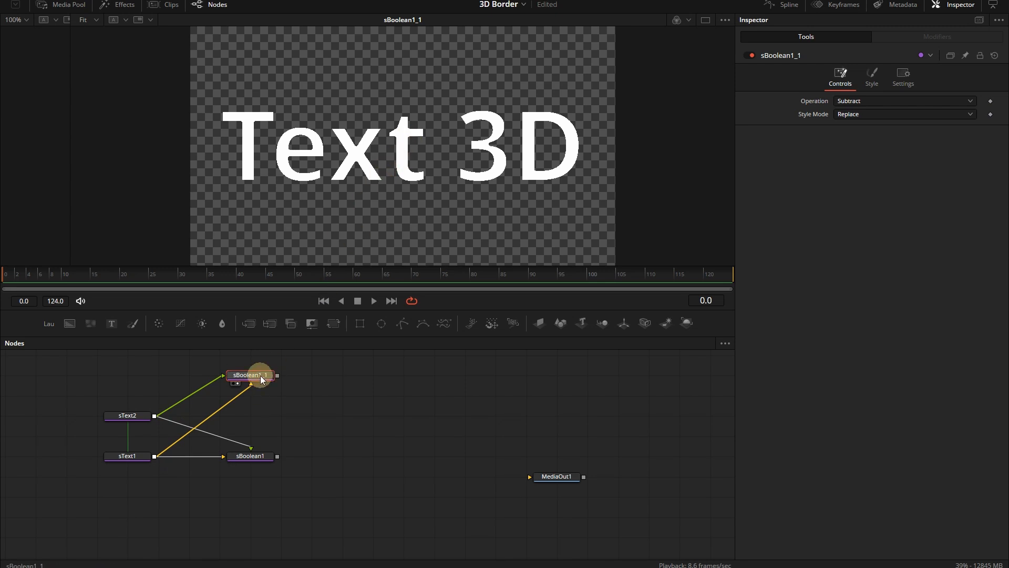
key(ctrl+t)
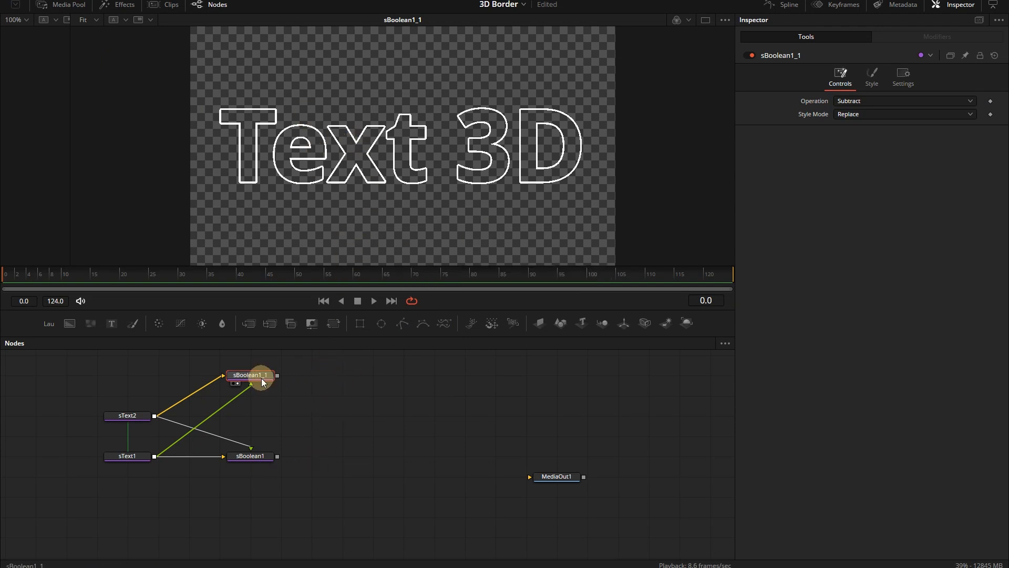
- Paste another Subtract boolean that subtracts sBoolean1_1 from sText2, view it, and align sBoolean1 beneath it
click(332, 429)
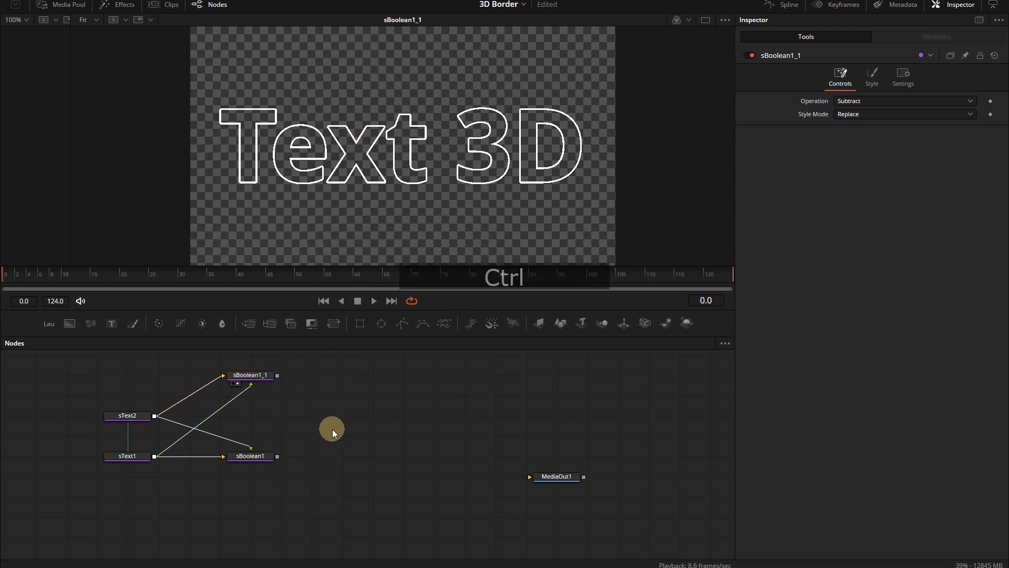
key(ctrl+v)
drag(326, 419, 295, 419)
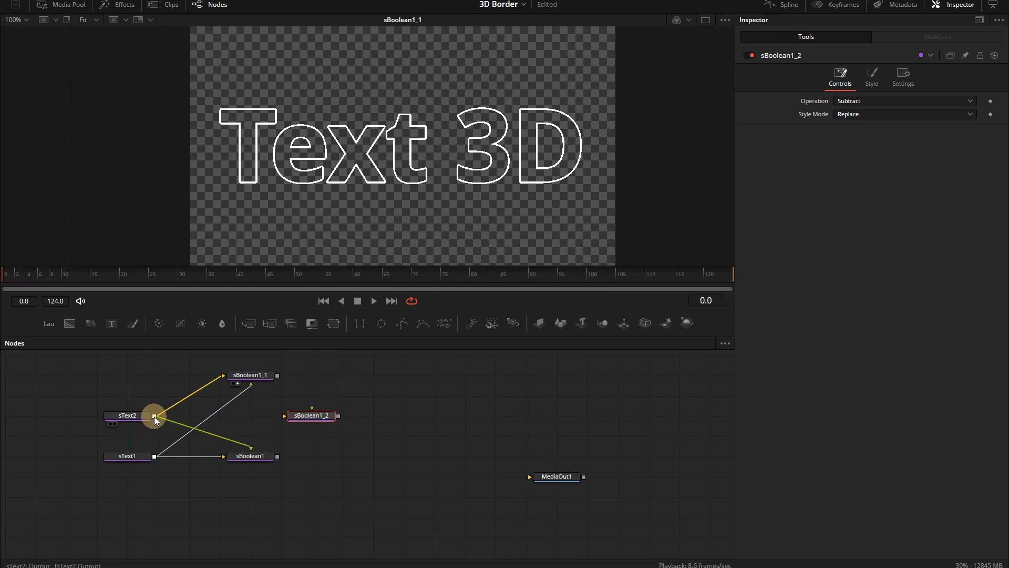
drag(154, 417, 303, 414)
drag(278, 376, 324, 419)
key(1)
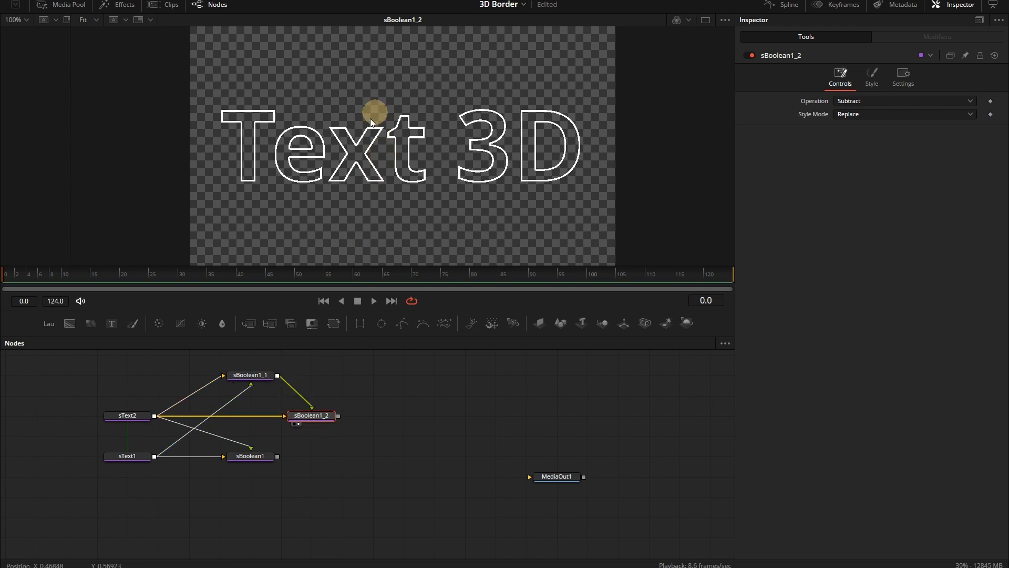
drag(251, 459, 312, 457)
- Add an Extrude 3D node after sBoolean1_2
key(shift+space)
text(exctru)
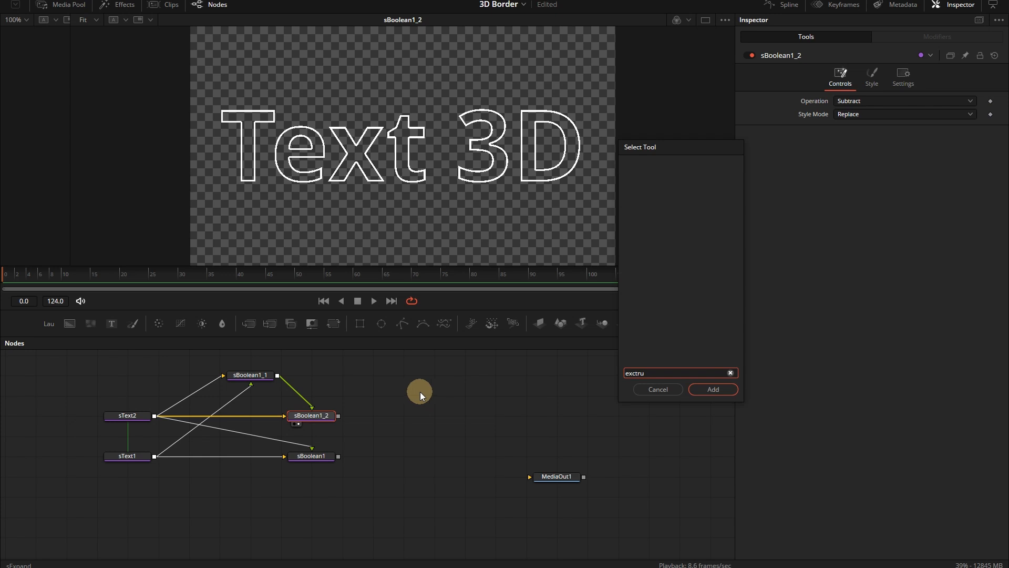
key(BackSpace)
key(BackSpace)
key(BackSpace)
key(BackSpace)
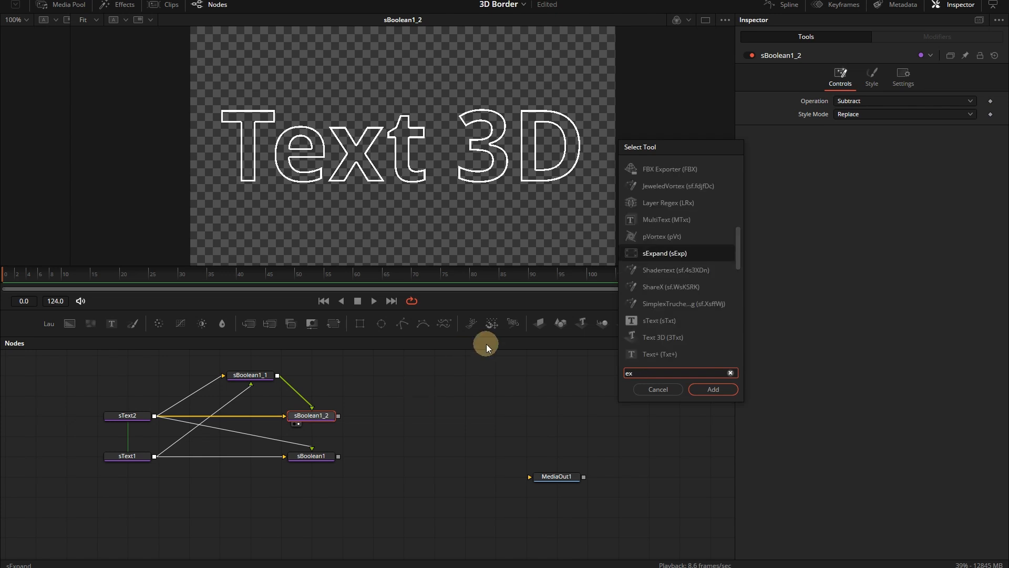
text(t)
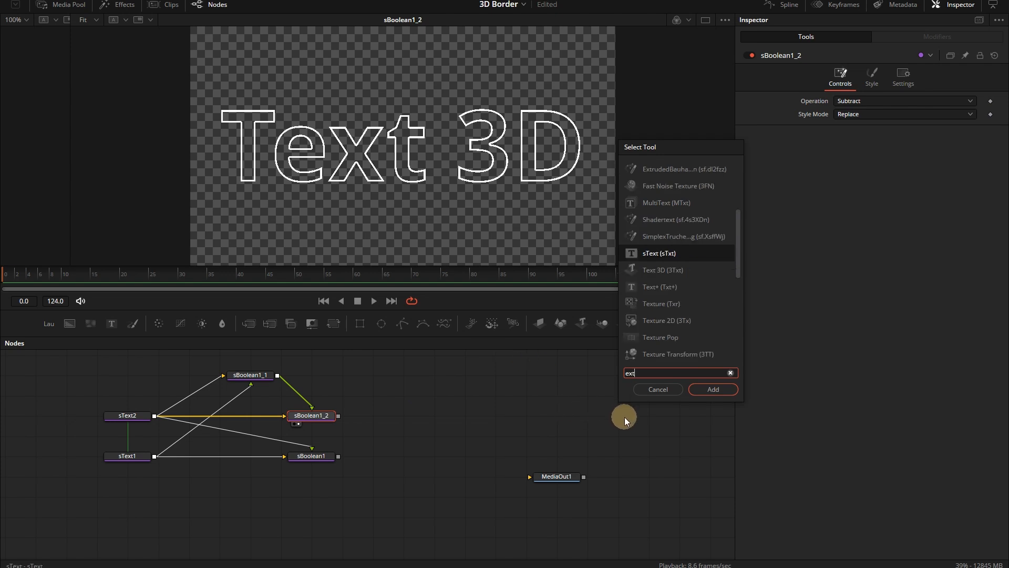
text(r)
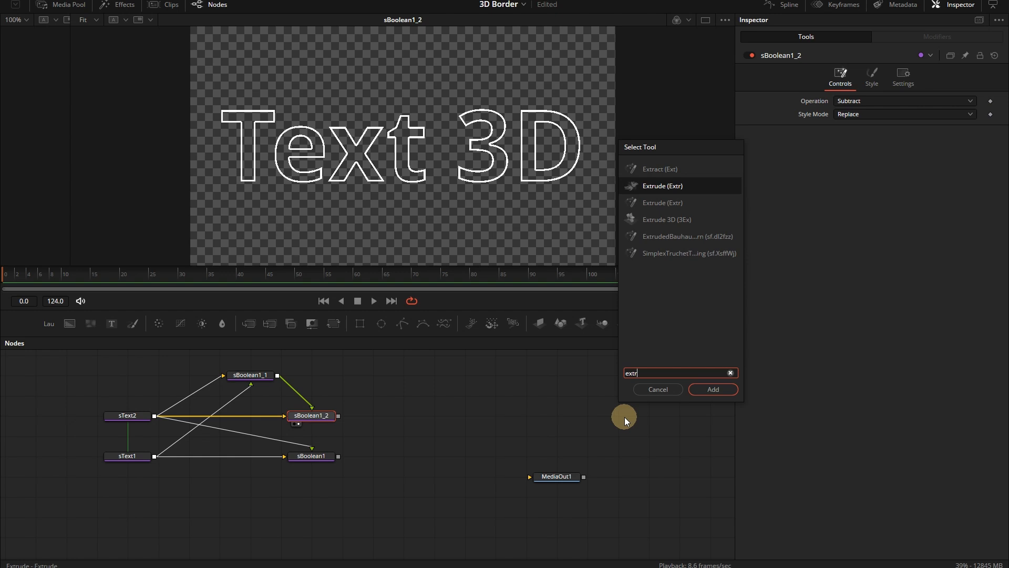
click(689, 221)
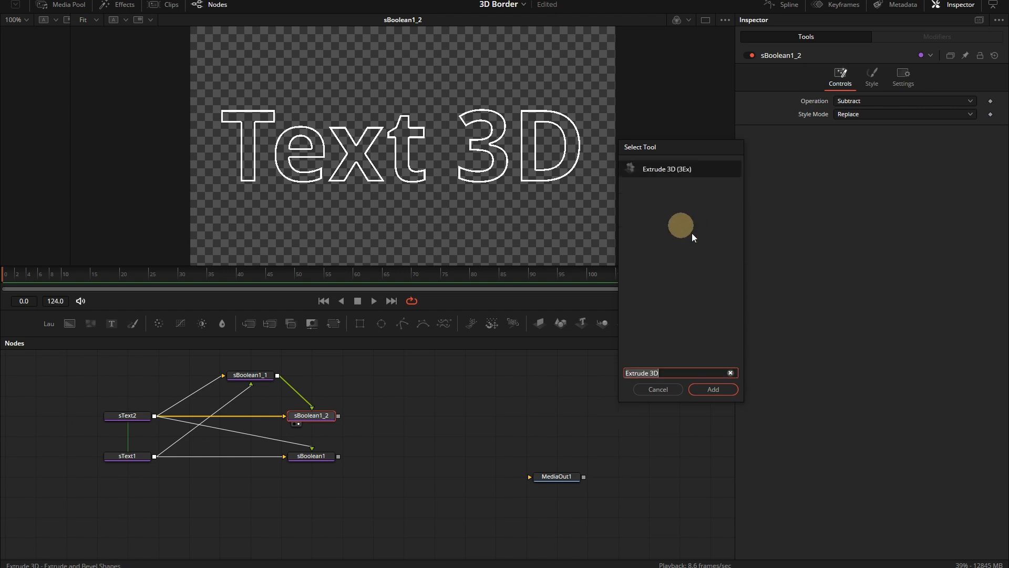
click(725, 390)
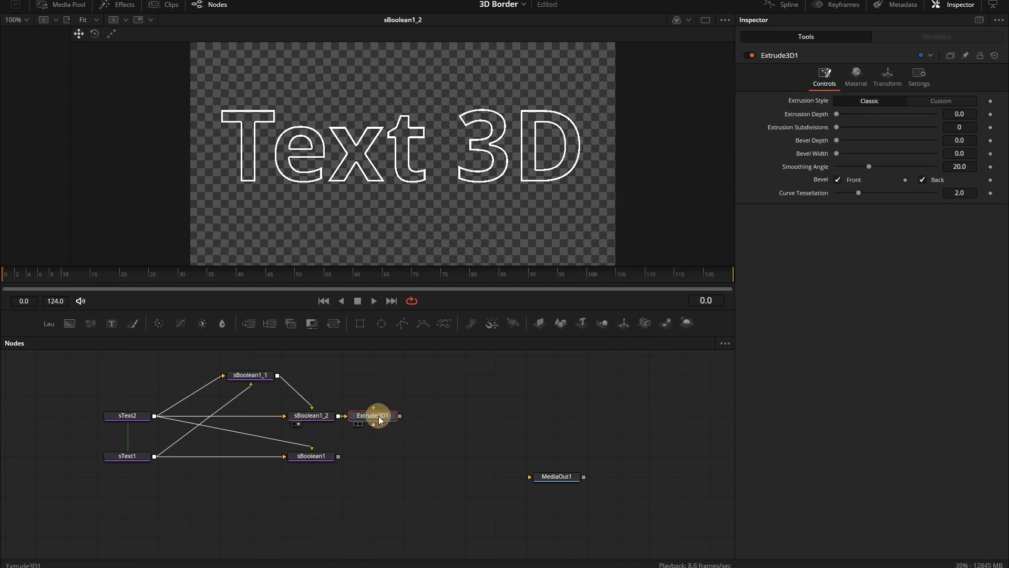
- Show the Extrude 3D node in the viewer and set its extrusion depth to about 0.0225
drag(389, 419, 417, 146)
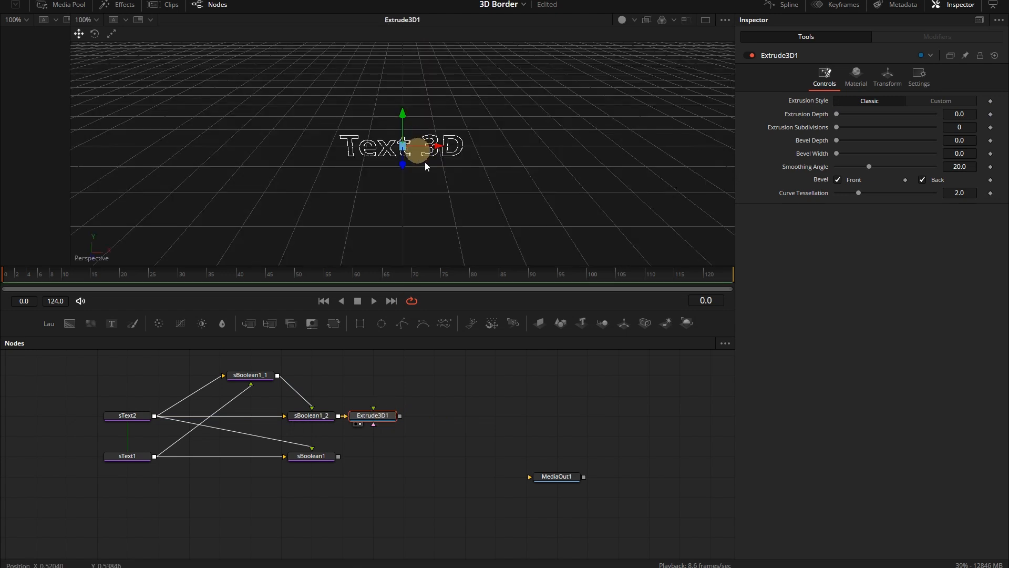
mouse_move(838, 115)
mouse_down()
mouse_move(863, 115)
mouse_move(848, 118)
mouse_up()
alt+drag(518, 215, 485, 172)
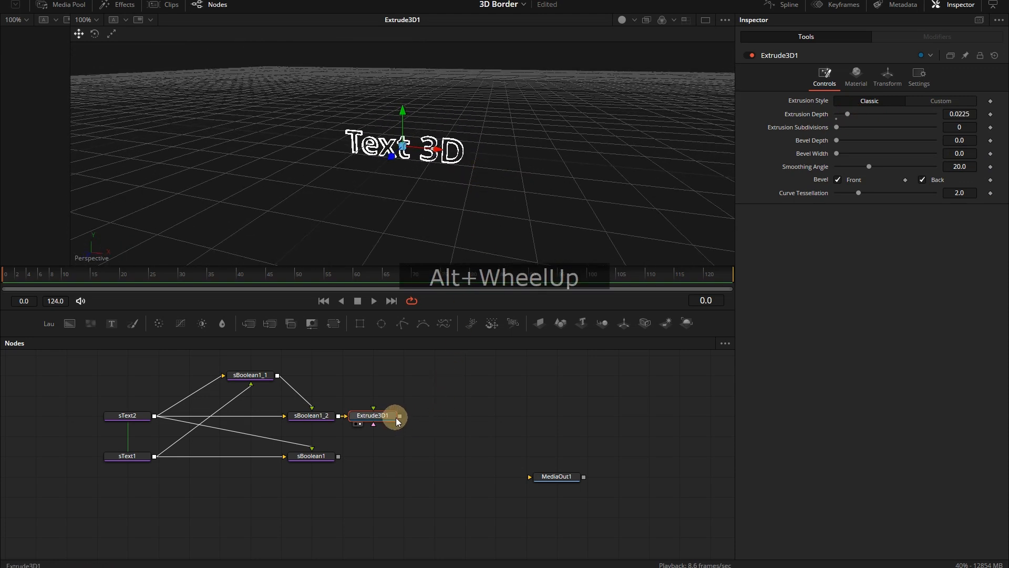
- Paste an instance of Extrude3D1 fed by sBoolean1, join both extrusions in a Merge3D node, and line up the nodes
key(ctrl+c)
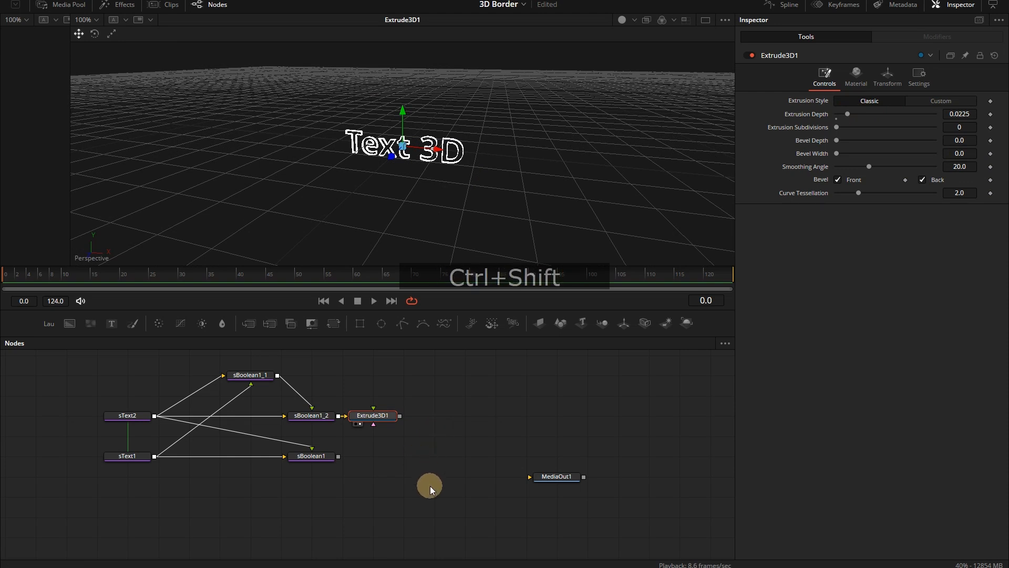
key(ctrl+shift+v)
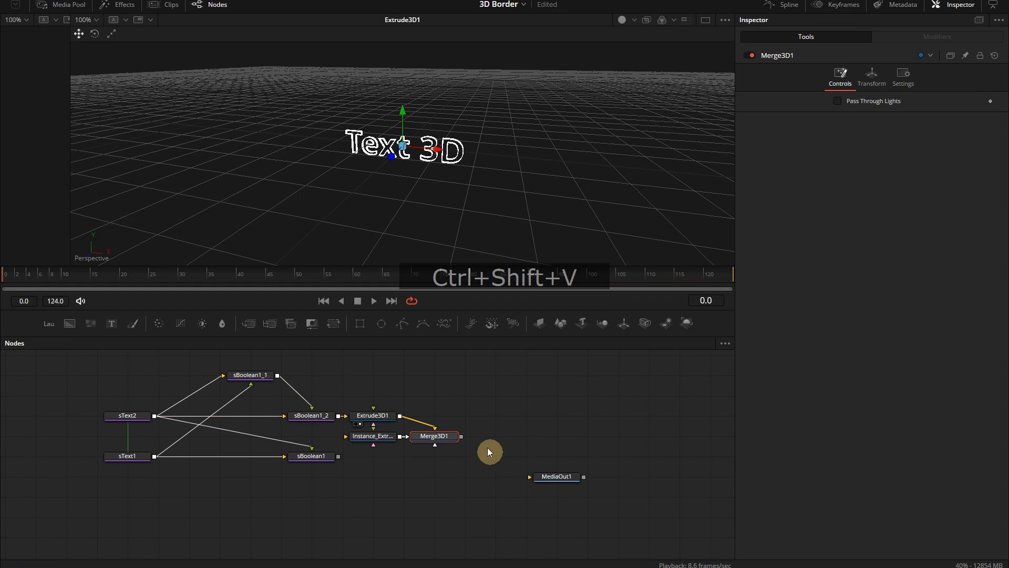
drag(456, 436, 487, 440)
drag(395, 440, 395, 460)
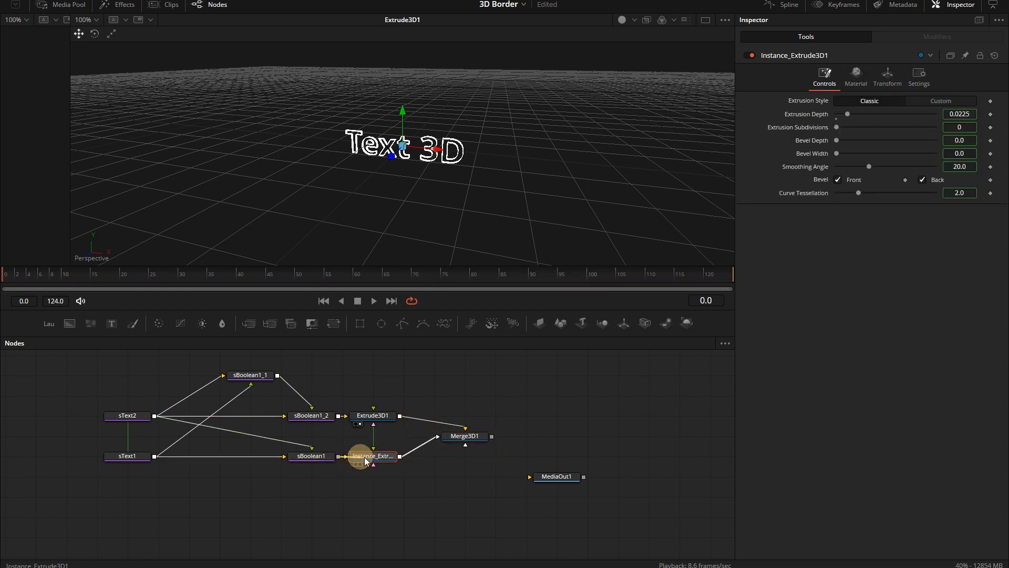
key(1)
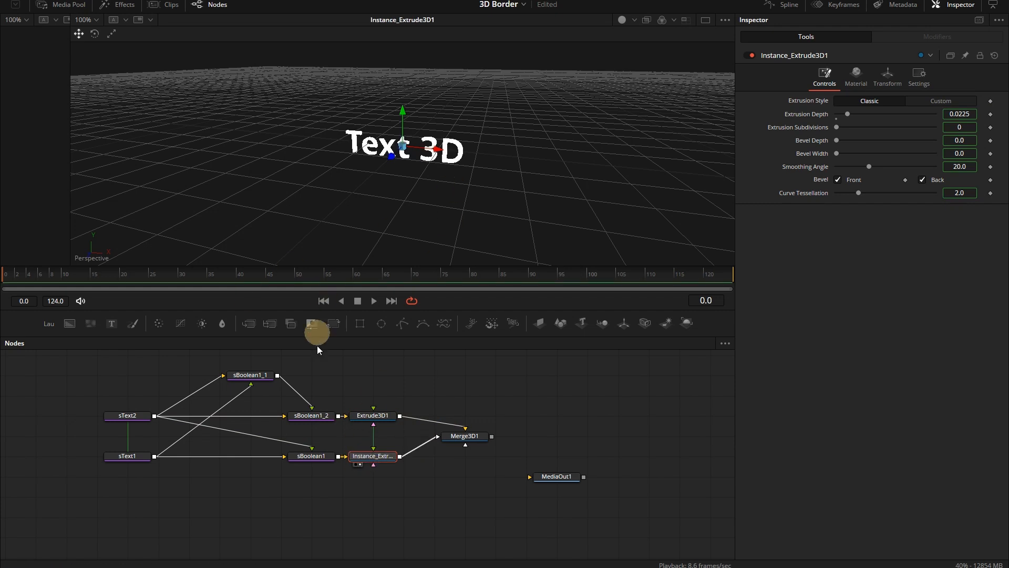
drag(474, 442, 476, 455)
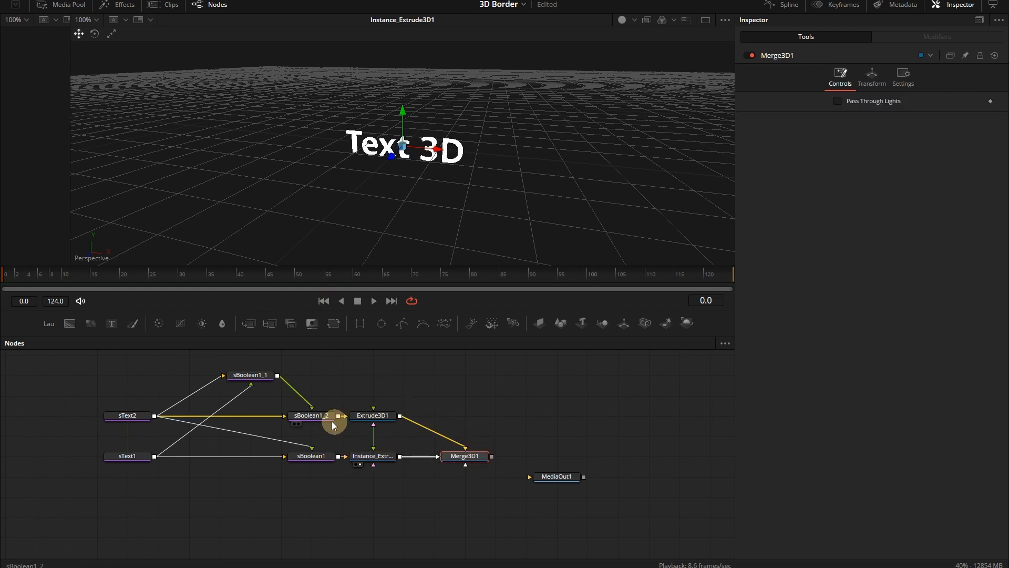
- Set the style color of sBoolean1_2 to cyan #00ffff
click(328, 416)
click(884, 76)
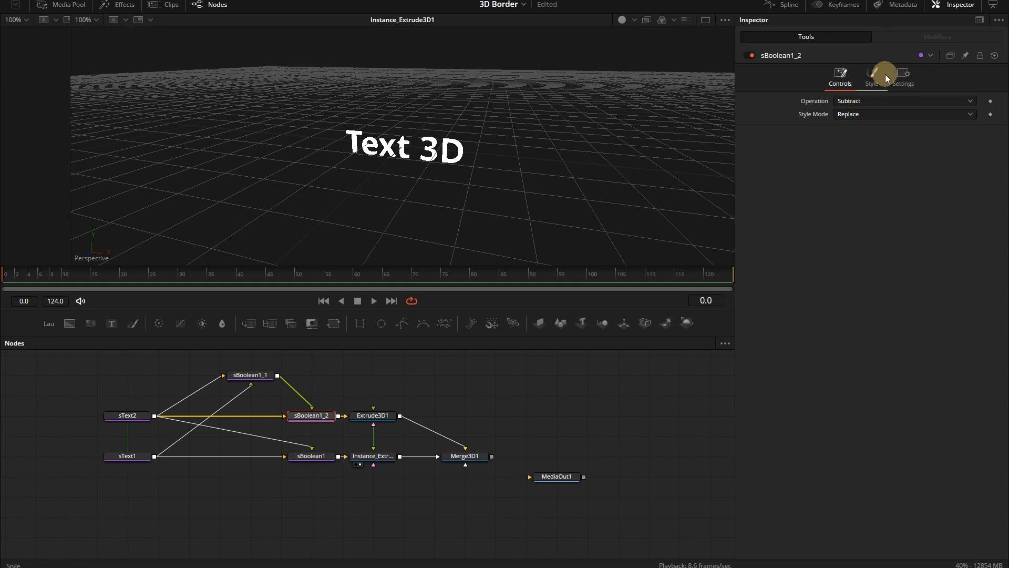
click(857, 101)
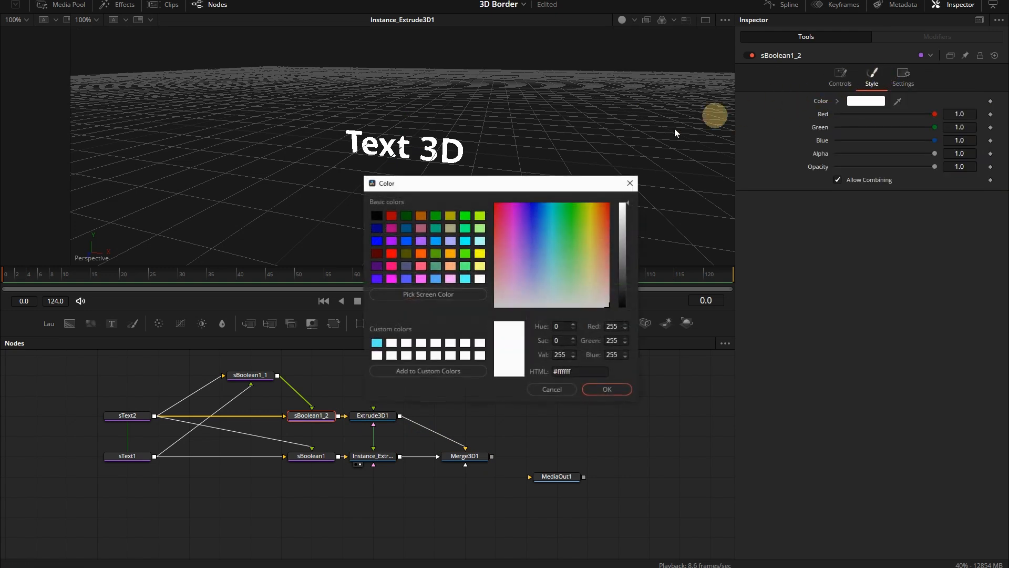
click(466, 278)
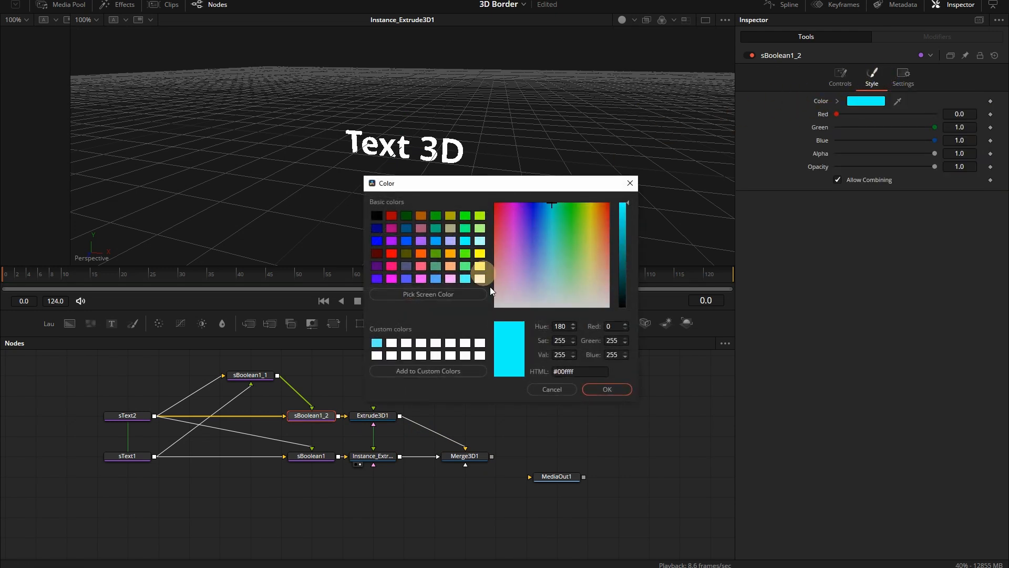
click(607, 390)
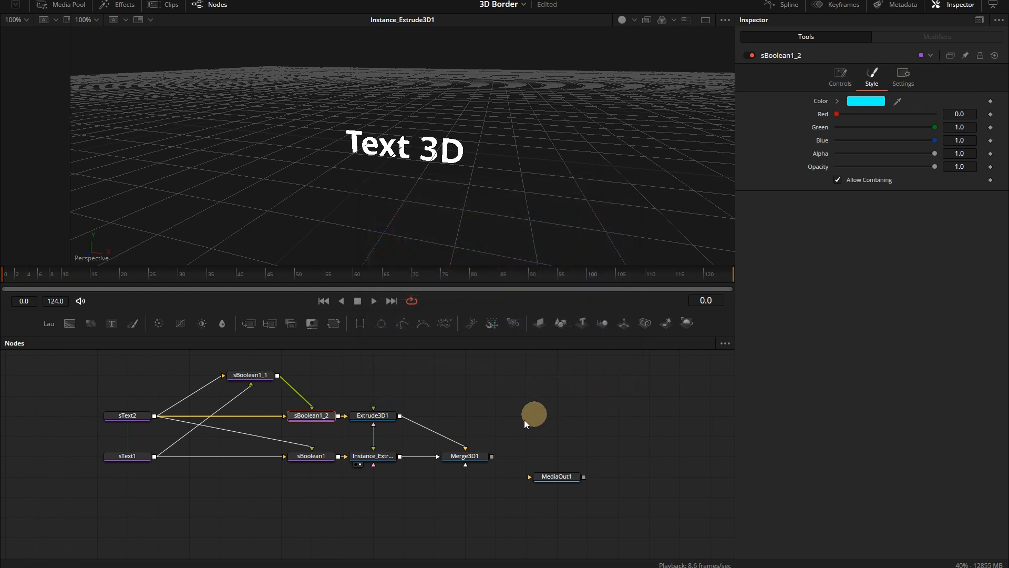
- Set the style color of sBoolean1 to pale yellow #ffff7f
click(322, 456)
click(877, 77)
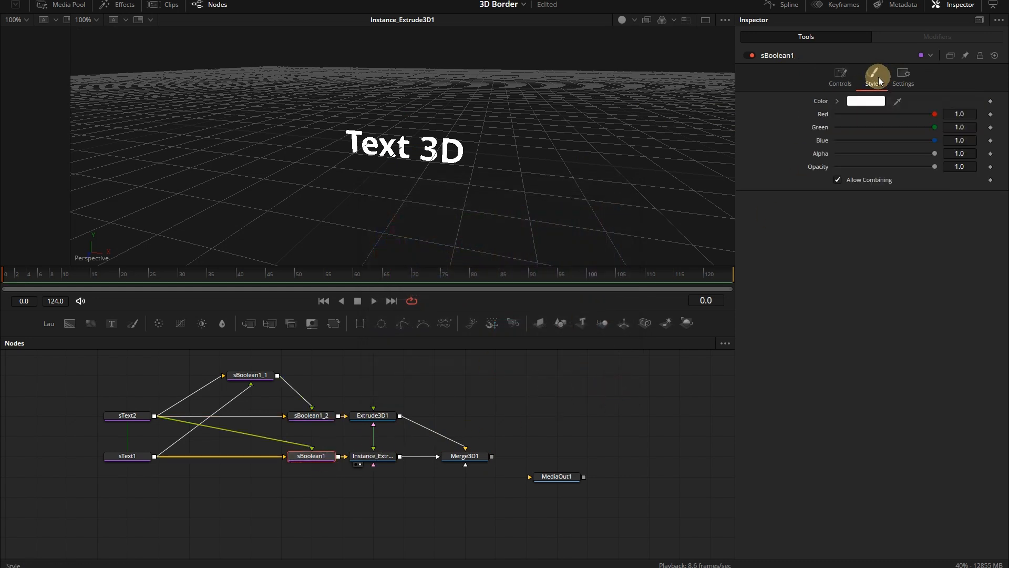
click(873, 101)
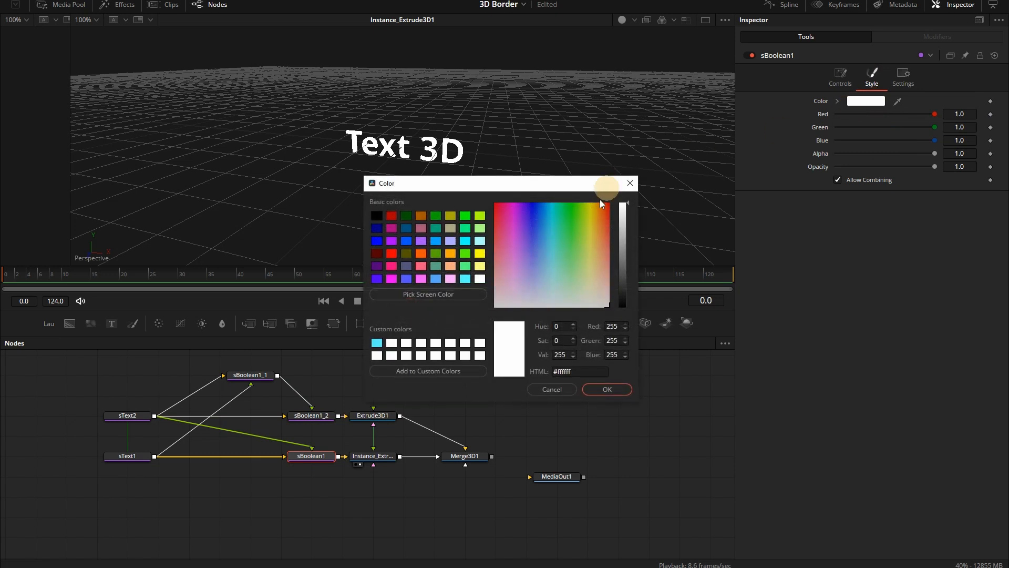
click(481, 267)
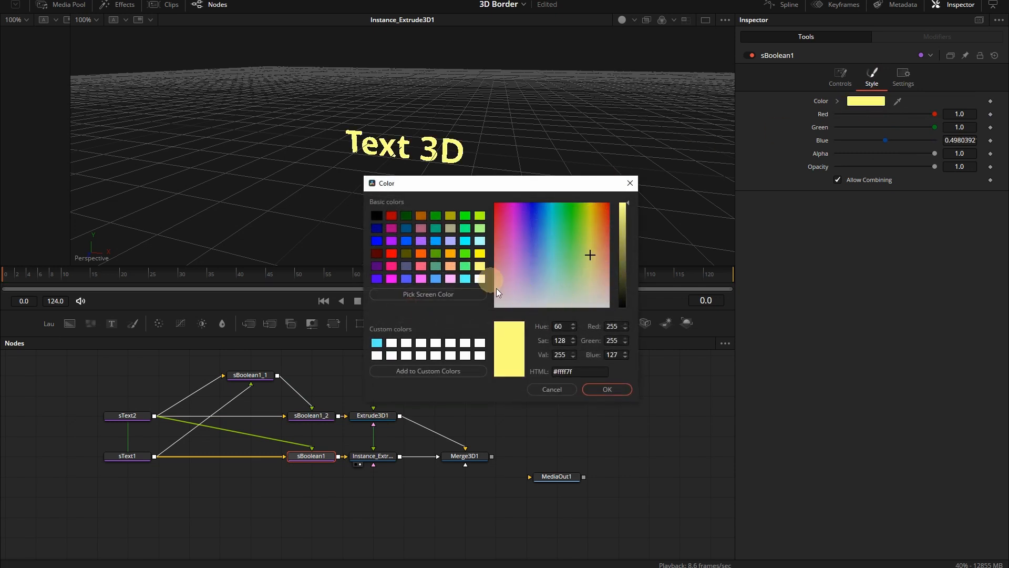
click(602, 388)
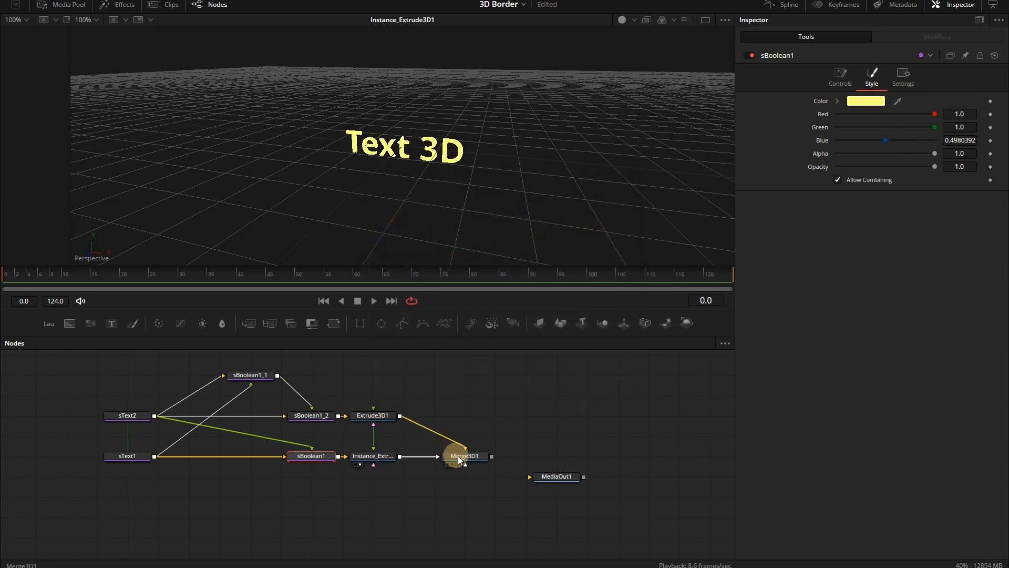
- Show Merge3D1 in the viewer, get a close angled view of the text, and switch the viewer shading to Shadows
drag(464, 460, 421, 189)
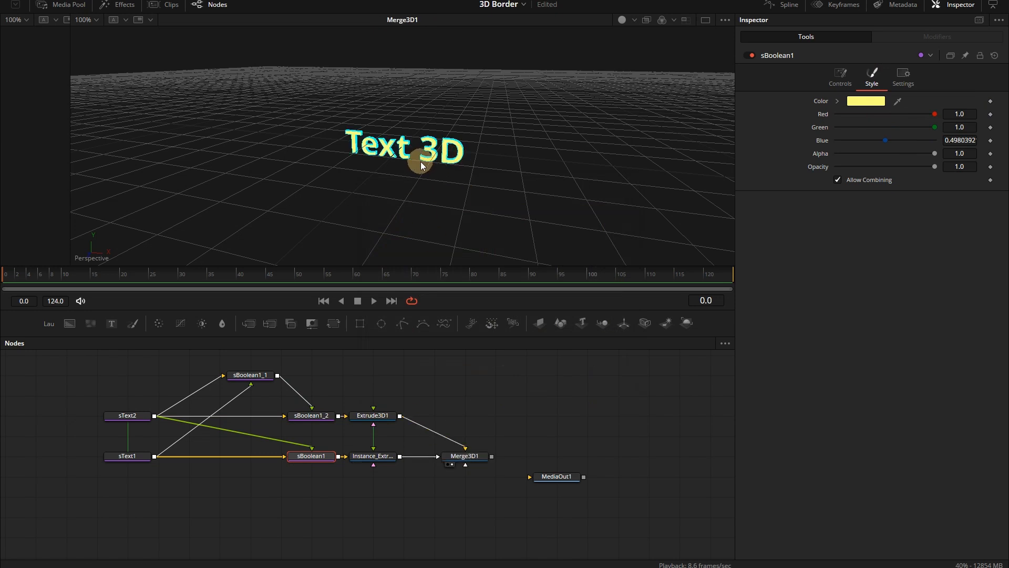
scroll(437, 163, up, 5)
alt+middle_click(575, 191)
alt+drag(577, 182, 591, 146)
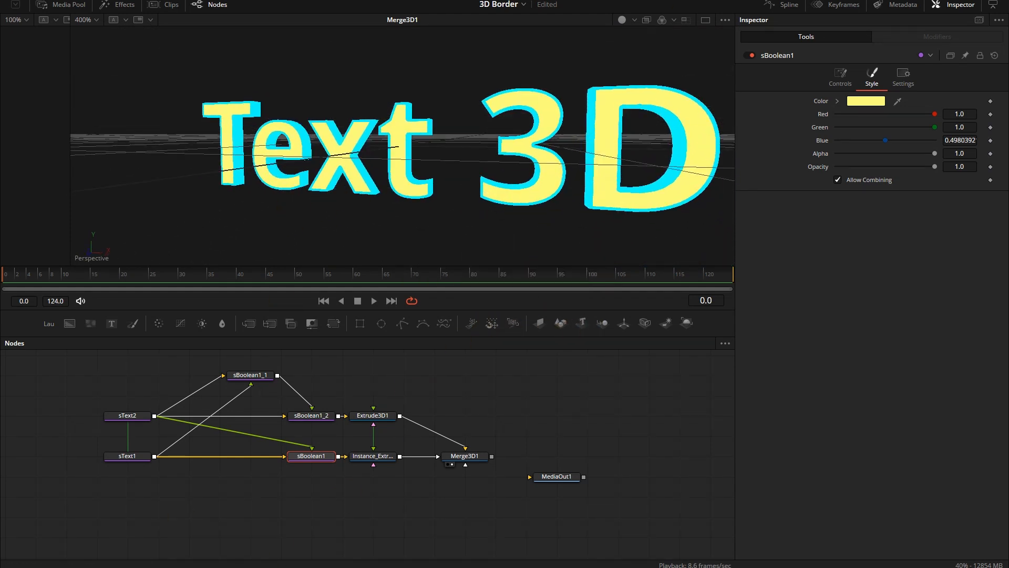
click(635, 21)
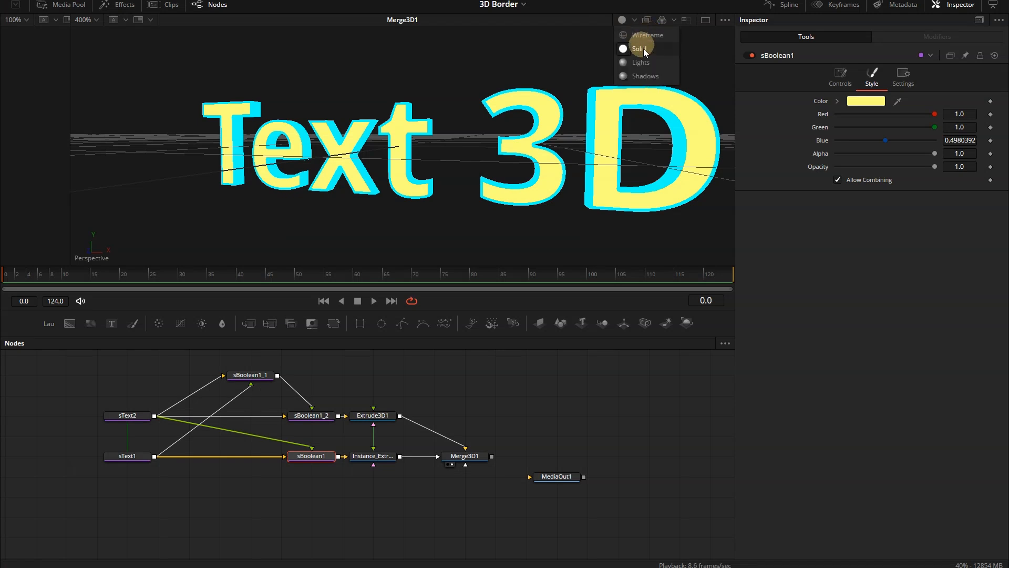
click(646, 78)
drag(661, 210, 678, 178)
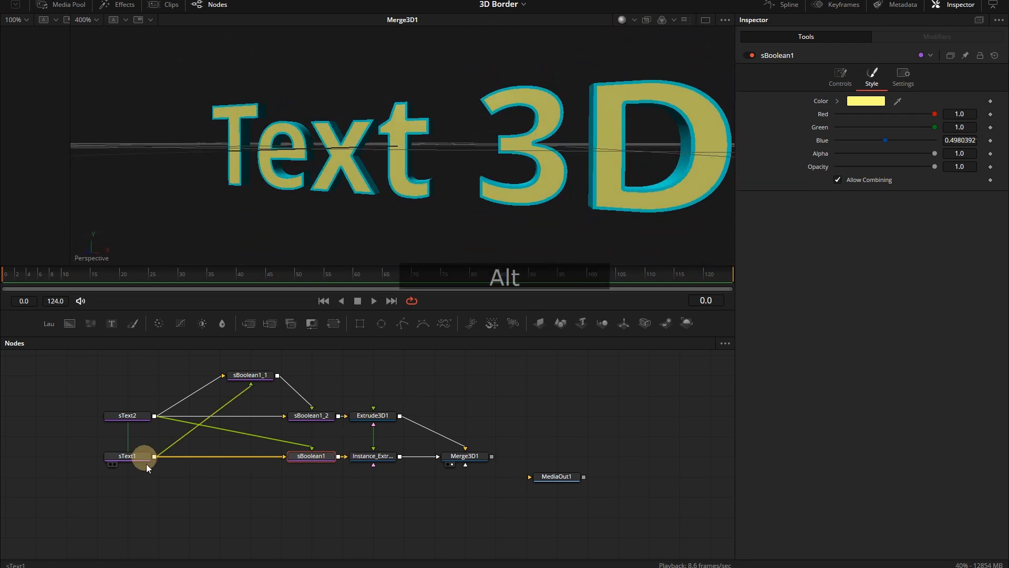
- Switch the Red Outline of sText2 to a miter join style and adjust its thickness for a moderately wide border
click(128, 416)
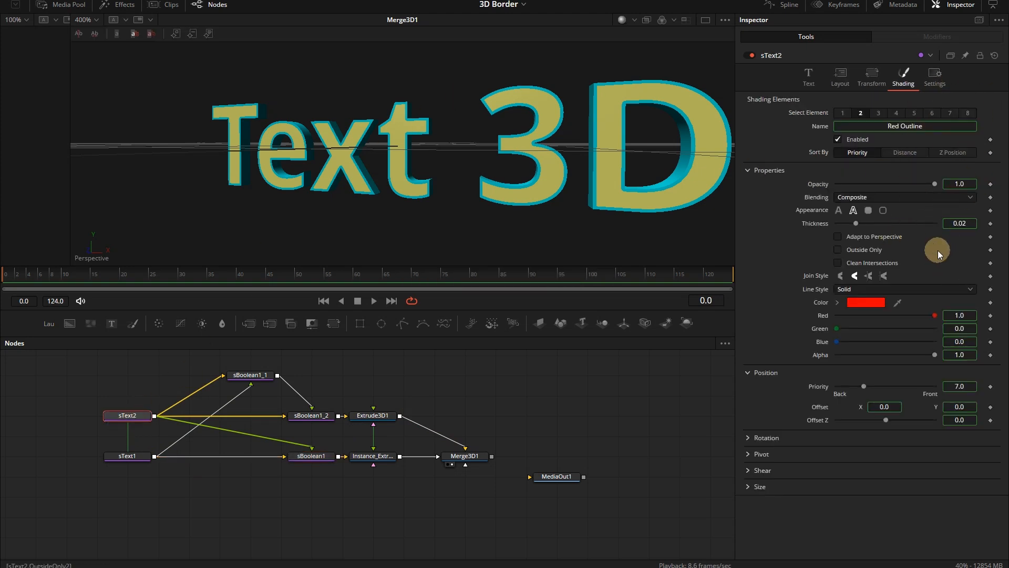
drag(855, 223, 909, 223)
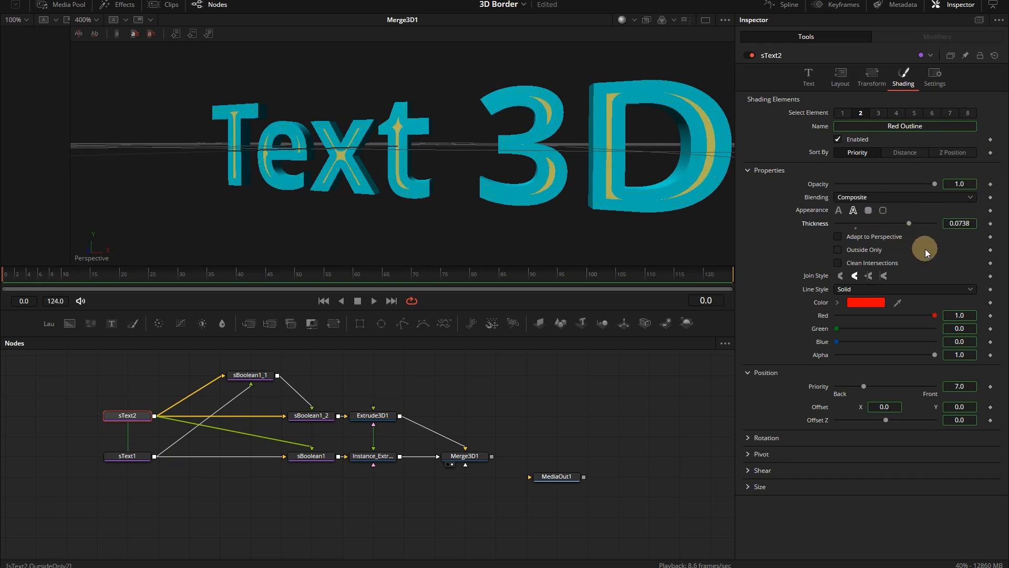
click(885, 277)
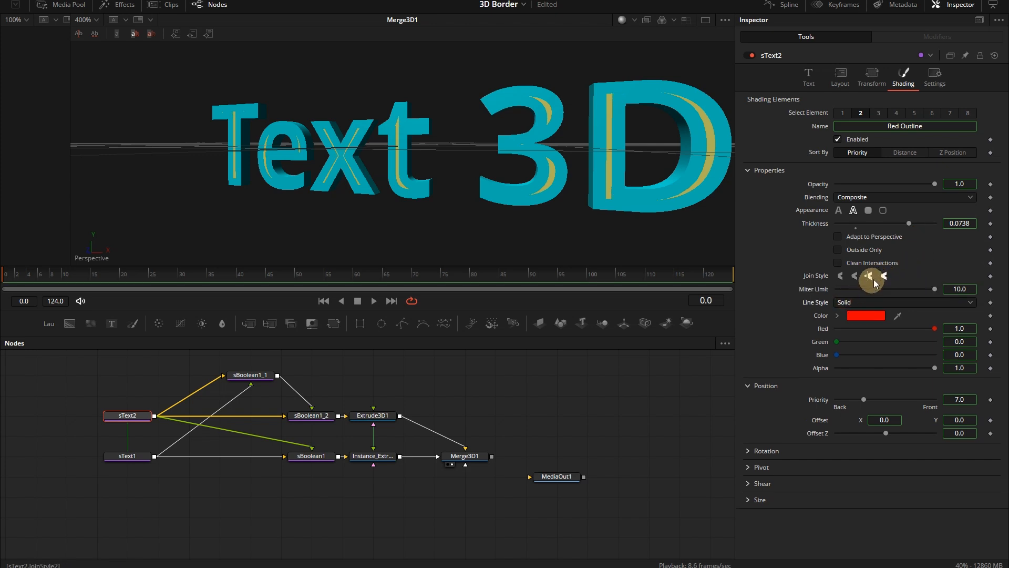
drag(909, 223, 868, 234)
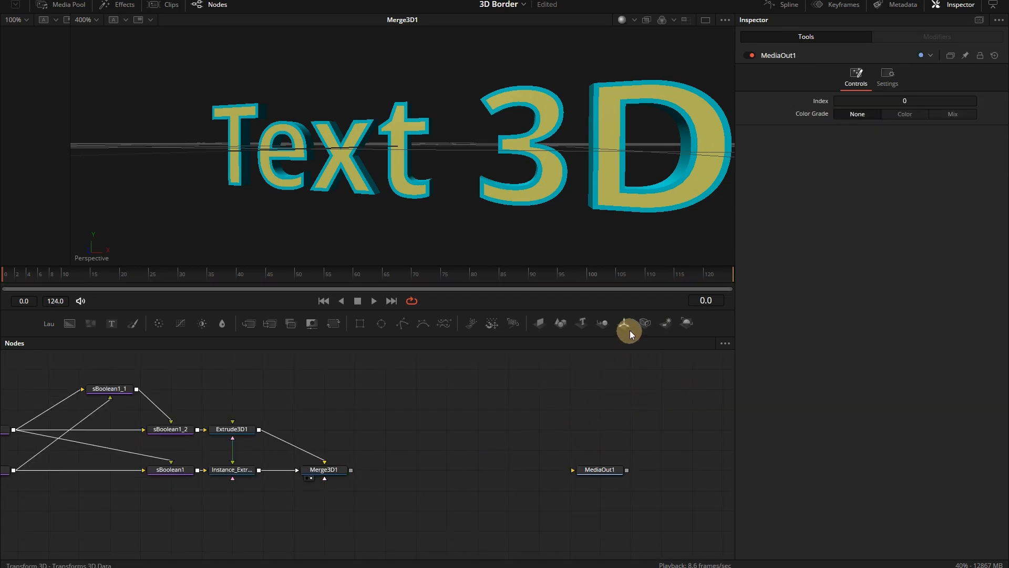
- Add a Transform 3D node after Merge3D1 and connect a directional light to the merge
drag(621, 323, 435, 465)
drag(352, 469, 419, 469)
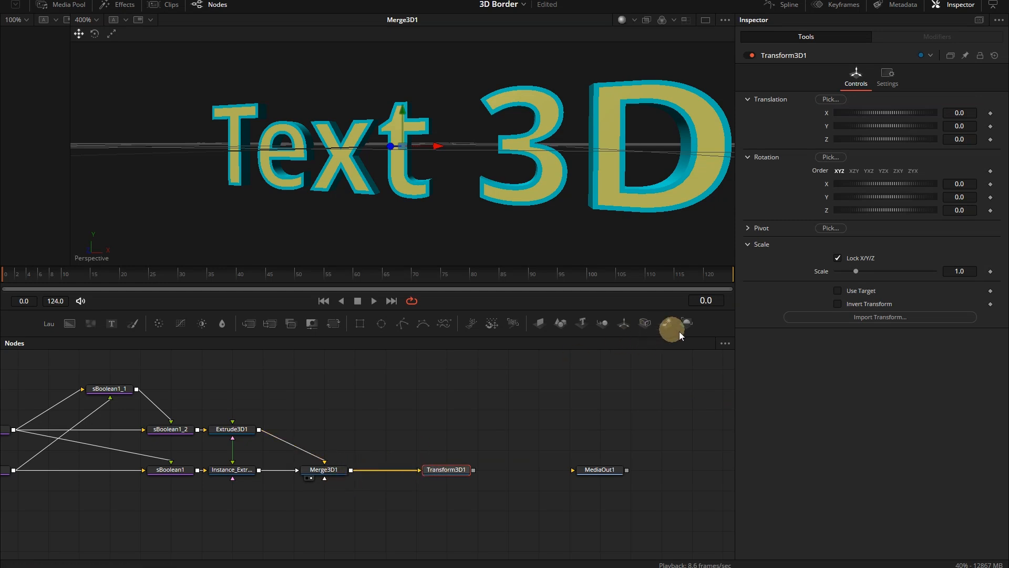
drag(668, 330, 325, 477)
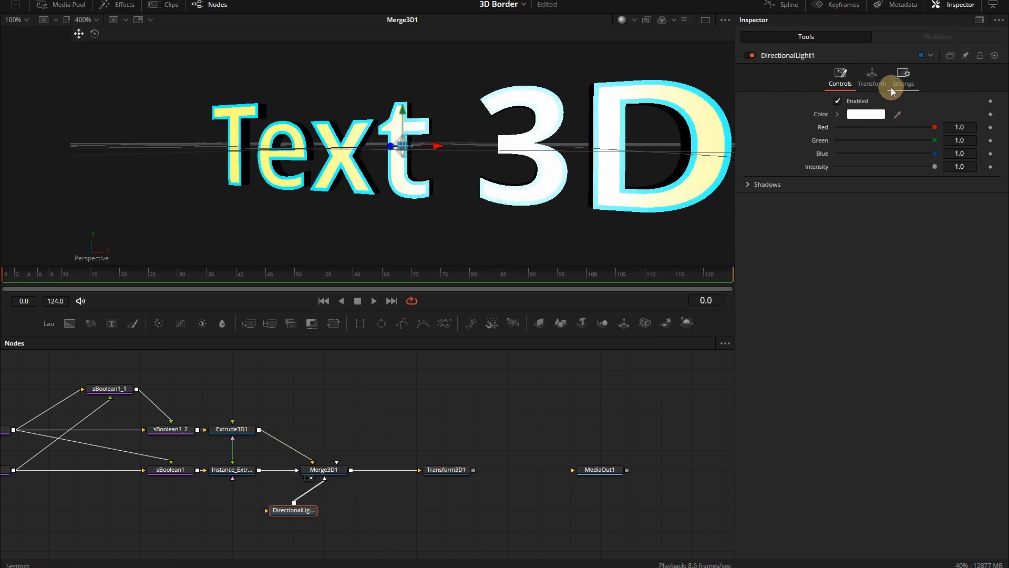
- Rotate the directional light to about -6.1 on X and -67.1 on Y
click(889, 87)
click(967, 184)
drag(965, 183, 606, 185)
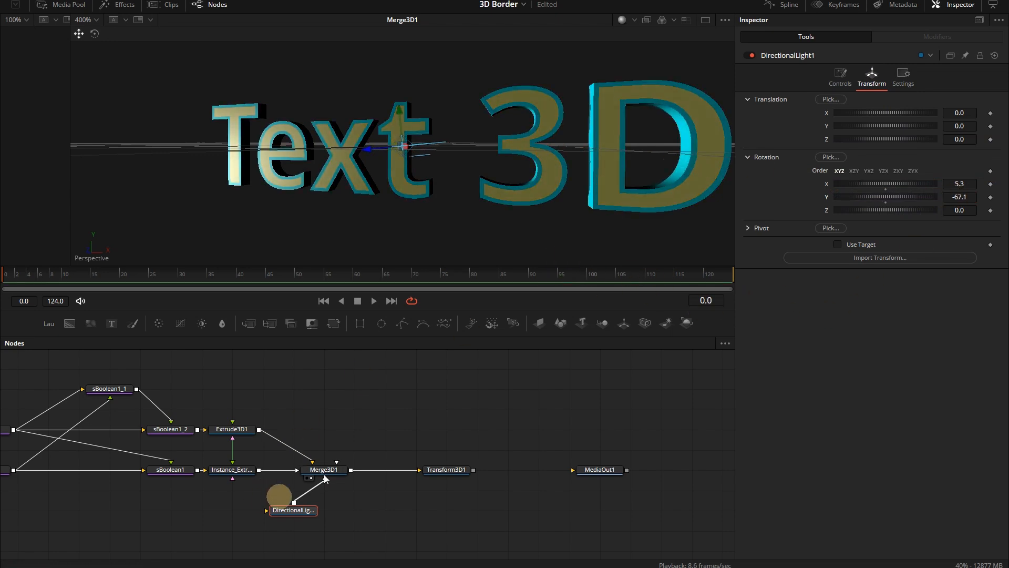
drag(961, 184, 897, 210)
- Move MediaOut1 farther along to make room, add a Renderer 3D node after Transform3D1, and show it in the viewer
drag(422, 450, 347, 424)
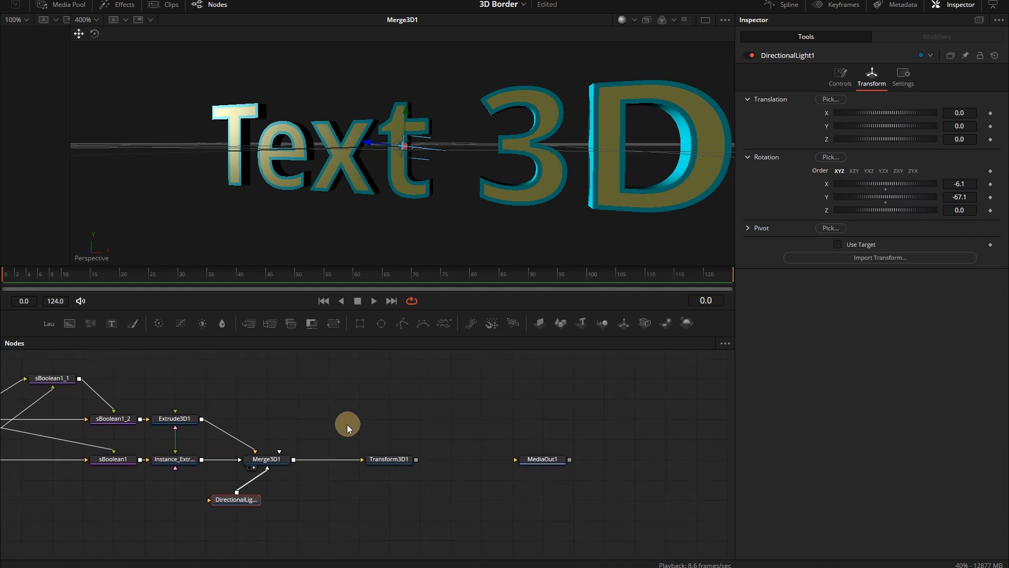
drag(542, 460, 604, 459)
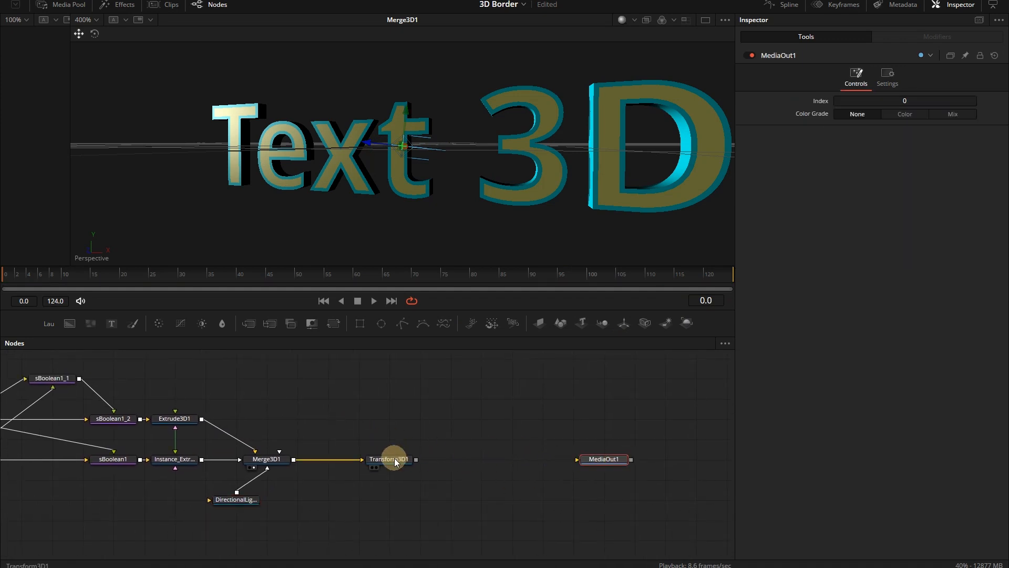
click(389, 458)
drag(695, 322, 461, 210)
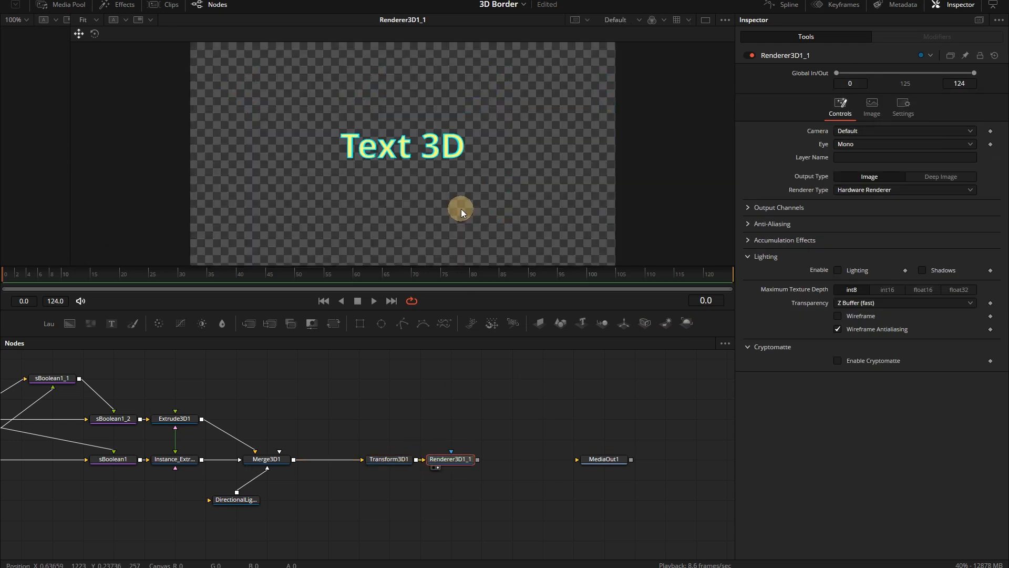
- Set the text size of sText1 to 1.0
click(394, 476)
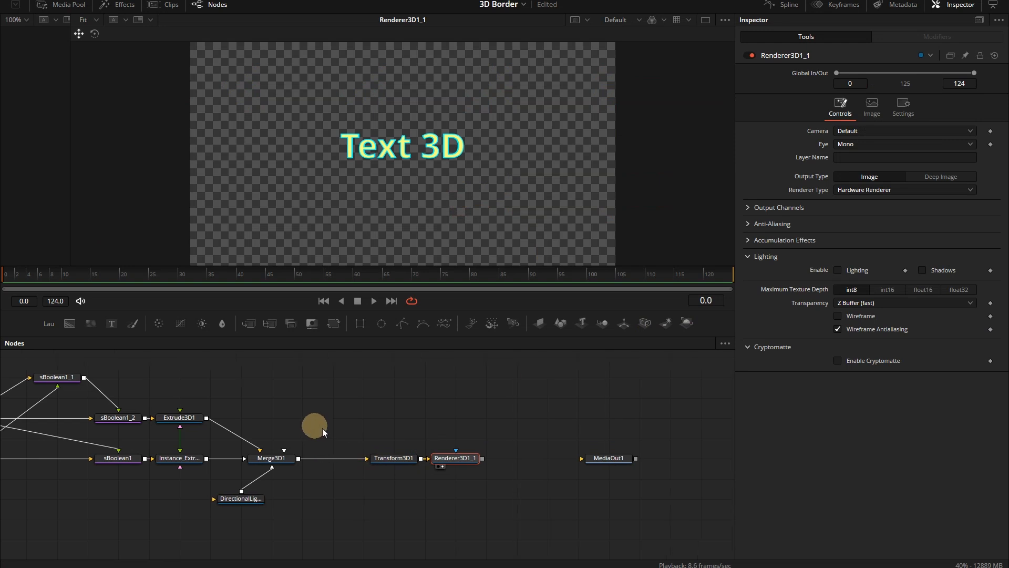
drag(321, 427, 448, 436)
click(68, 469)
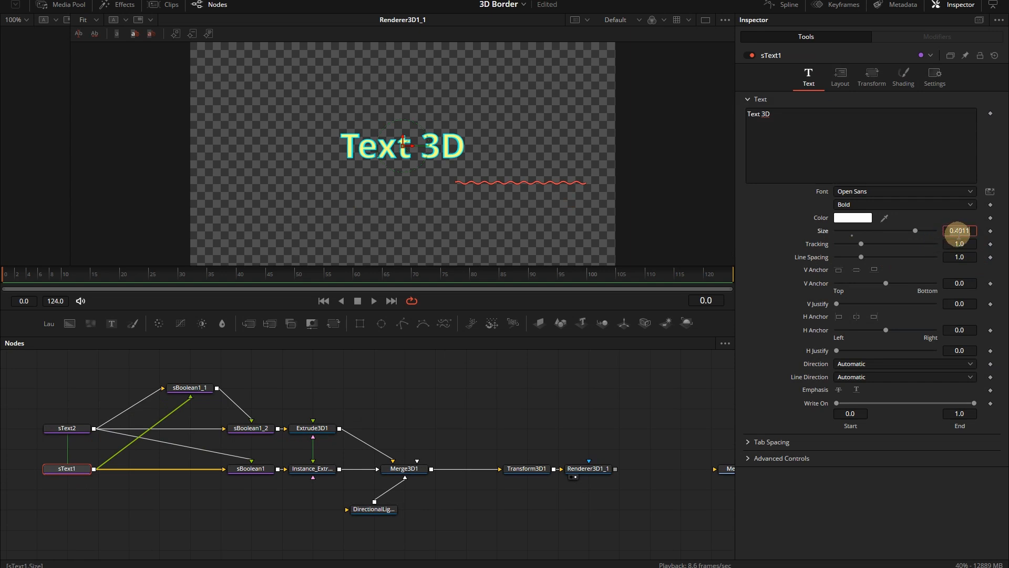
text(1)
key(Tab)
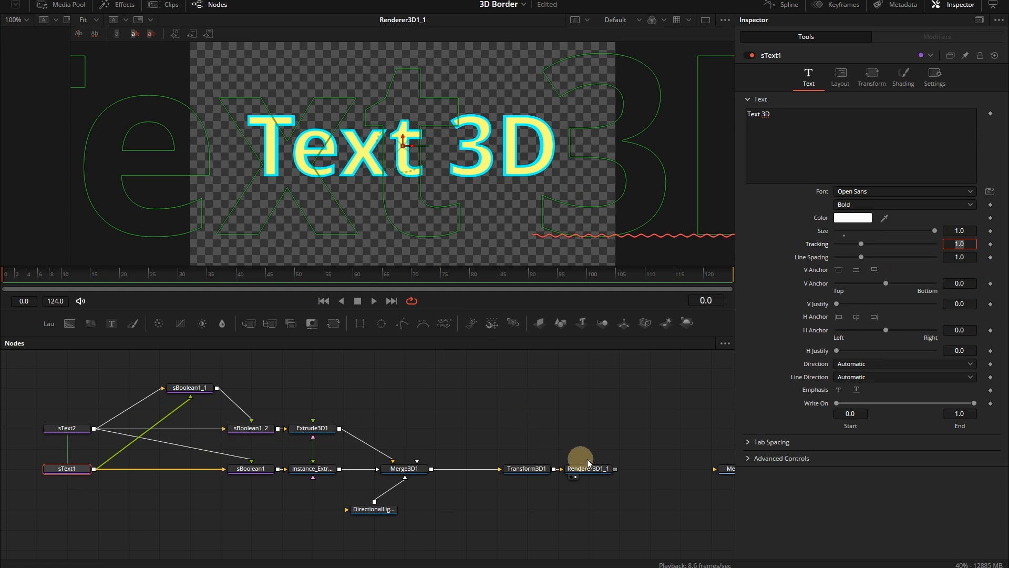
- Rotate the text about its Y axis to about -29.1 in Transform3D1
drag(488, 377, 301, 321)
click(342, 407)
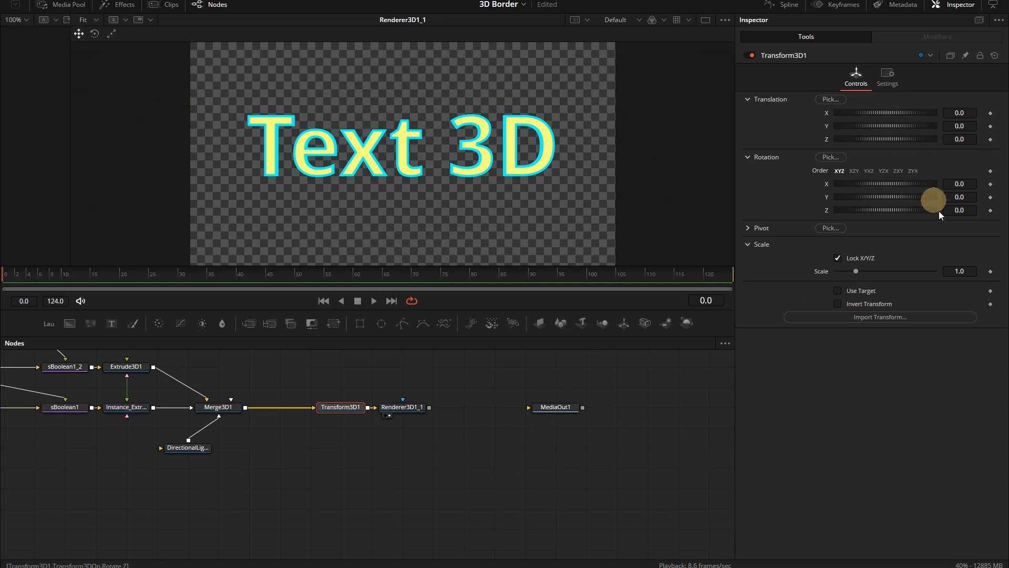
drag(961, 196, 812, 217)
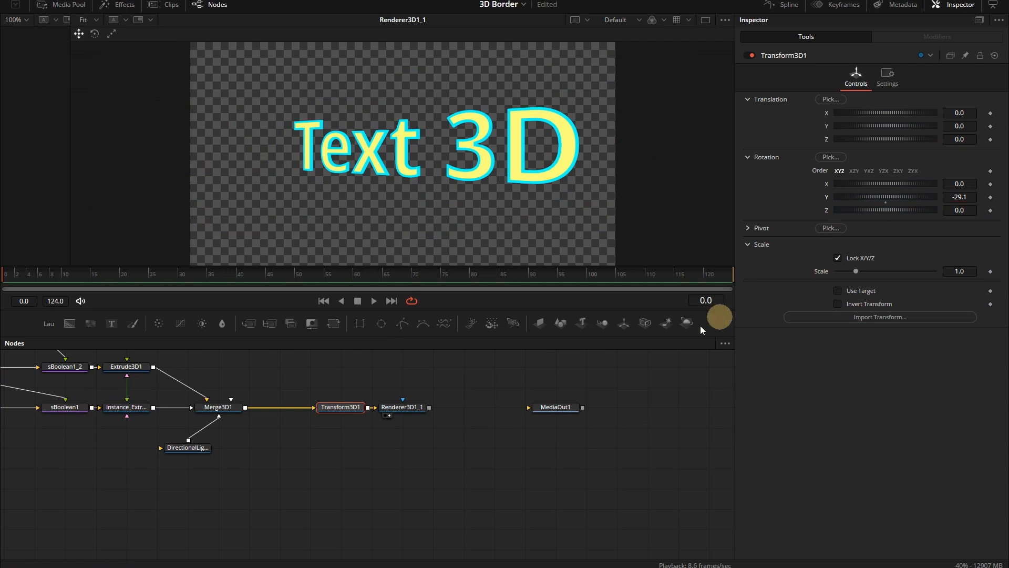
- Space Renderer3D1_1 away from Transform3D1 and enable both Lighting and Shadows in the renderer
drag(418, 412, 449, 411)
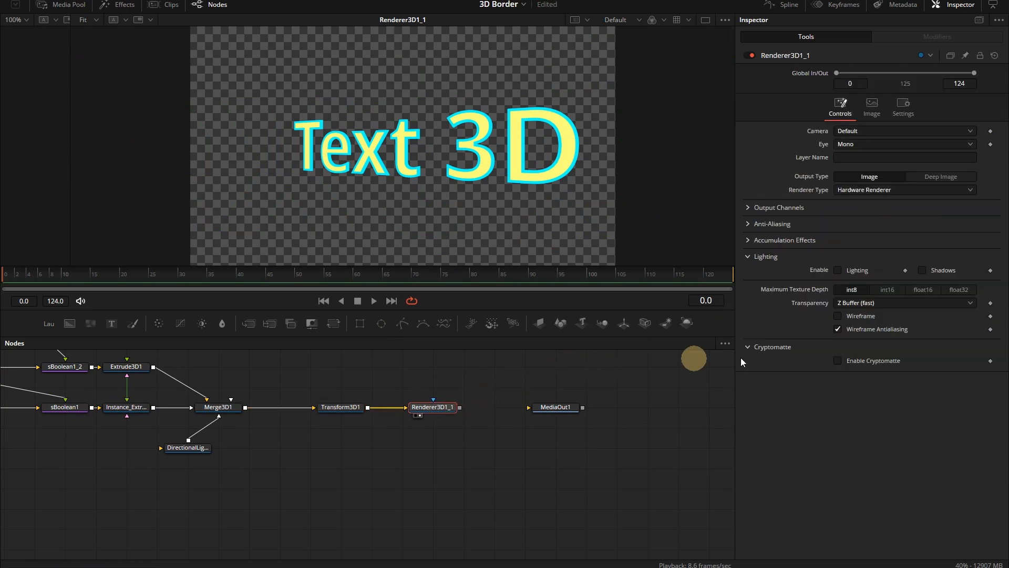
click(864, 270)
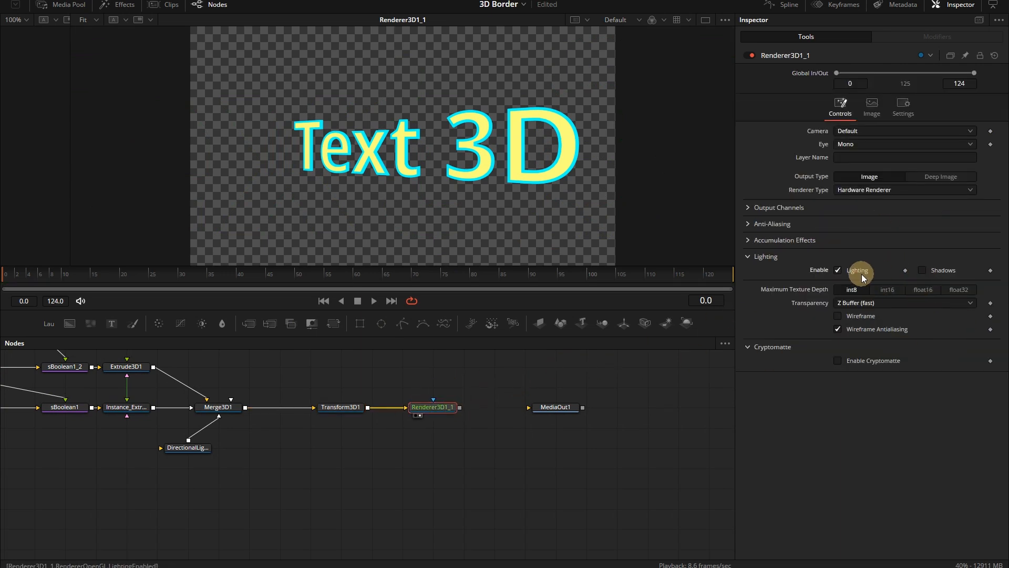
click(923, 270)
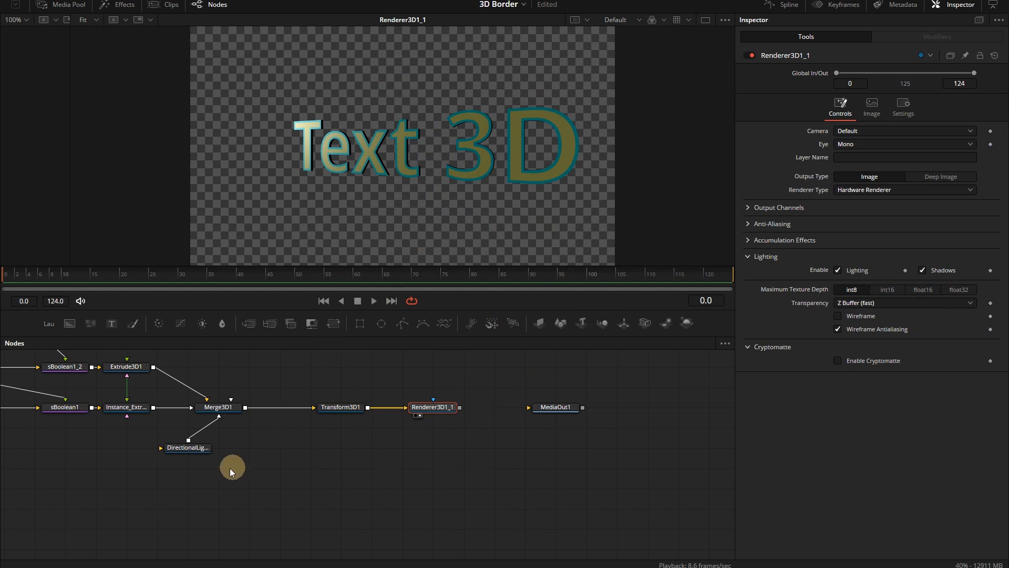
- Rotate DirectionalLight1 to about 12.6 on X and -60.2 on Y
click(189, 448)
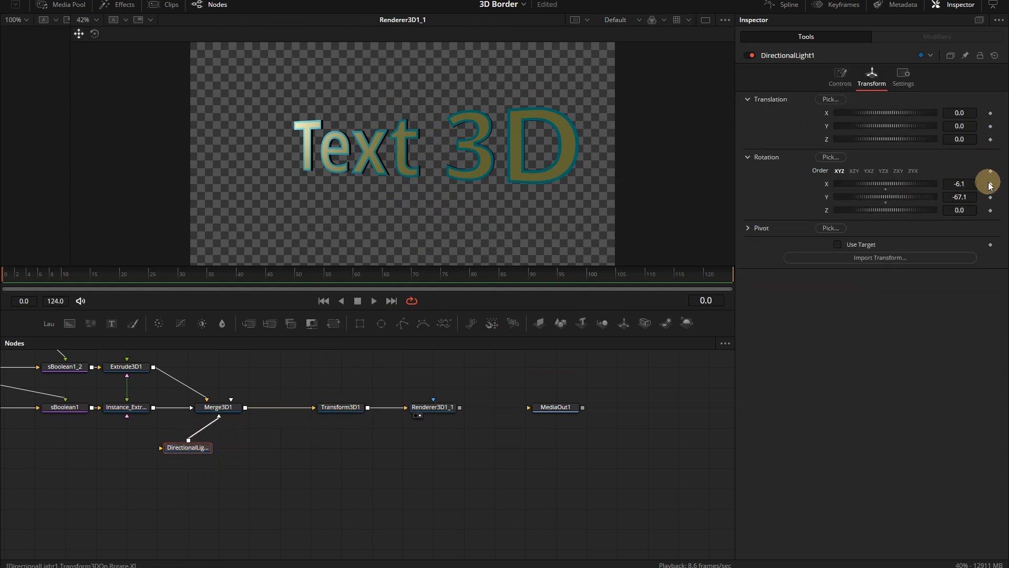
drag(960, 195, 563, 174)
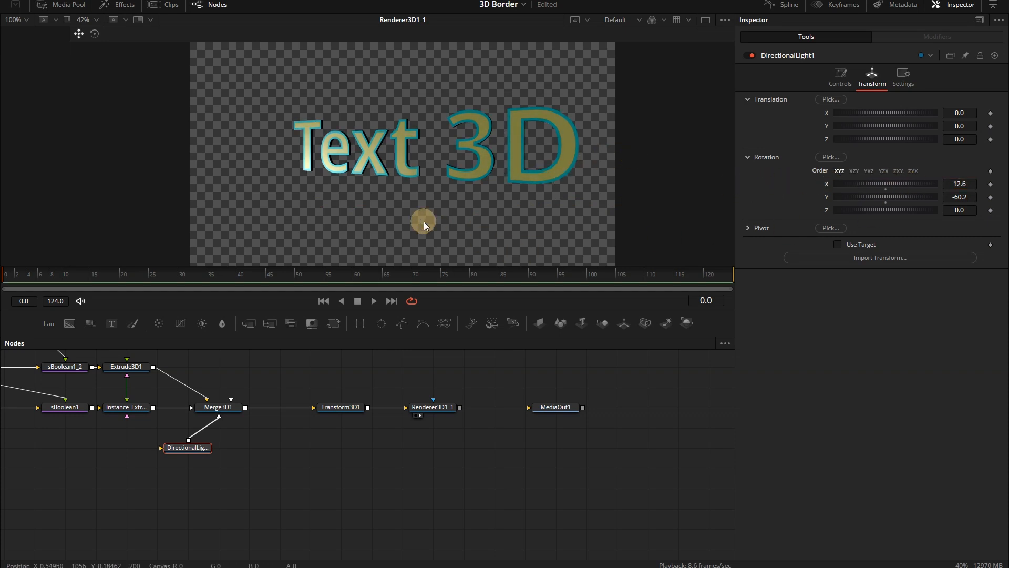
- Increase the extrusion depth of Extrude3D1 to about 0.0749
ctrl+scroll(455, 183, up, 2)
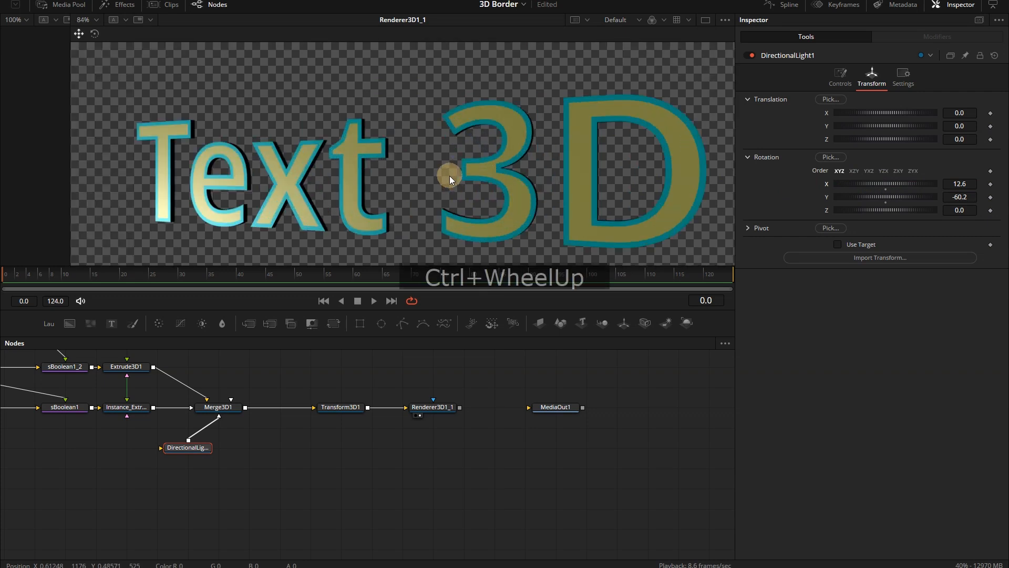
drag(443, 175, 456, 143)
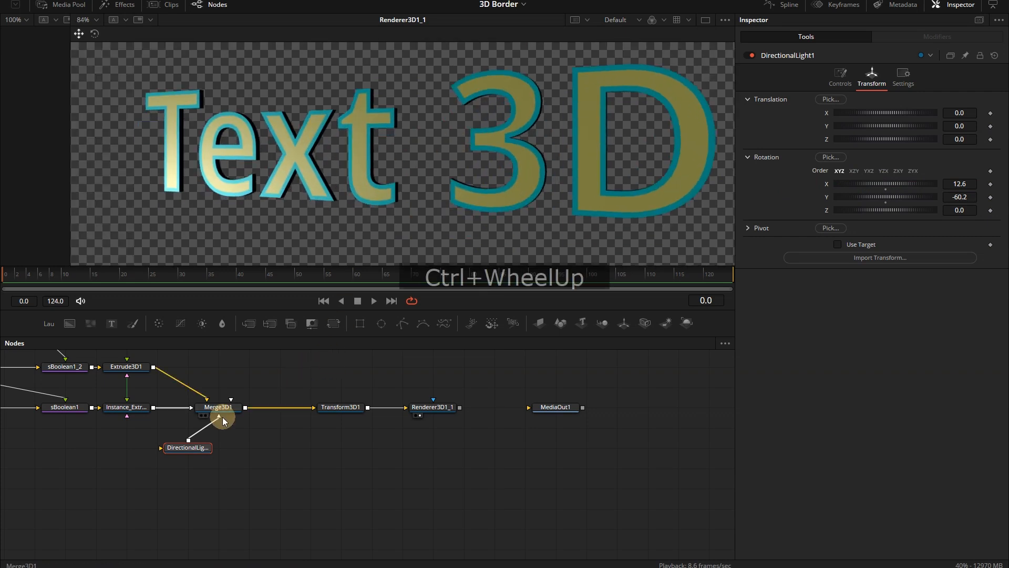
click(131, 368)
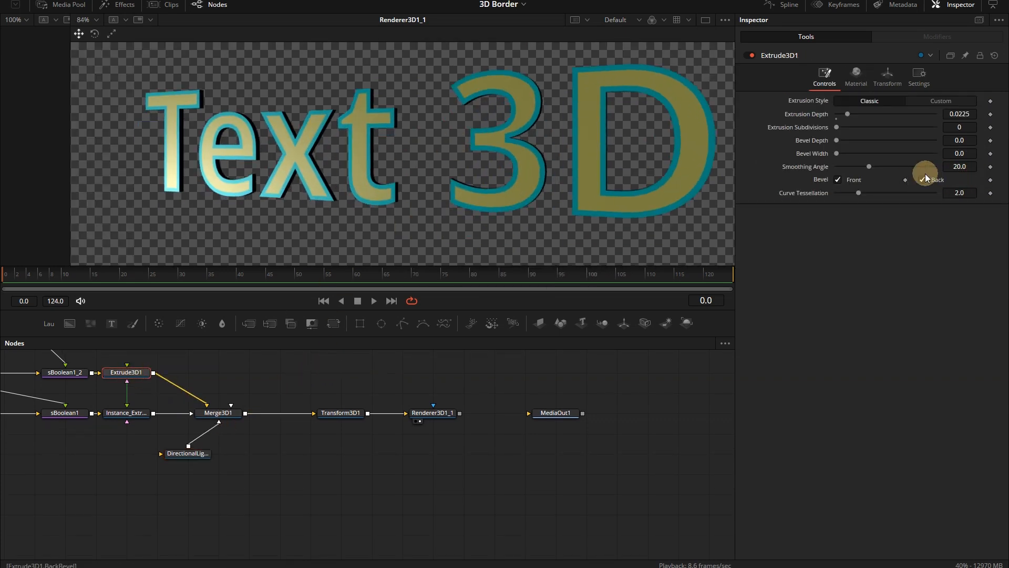
mouse_move(857, 118)
mouse_down()
mouse_move(850, 113)
mouse_move(887, 115)
mouse_move(876, 122)
mouse_up()
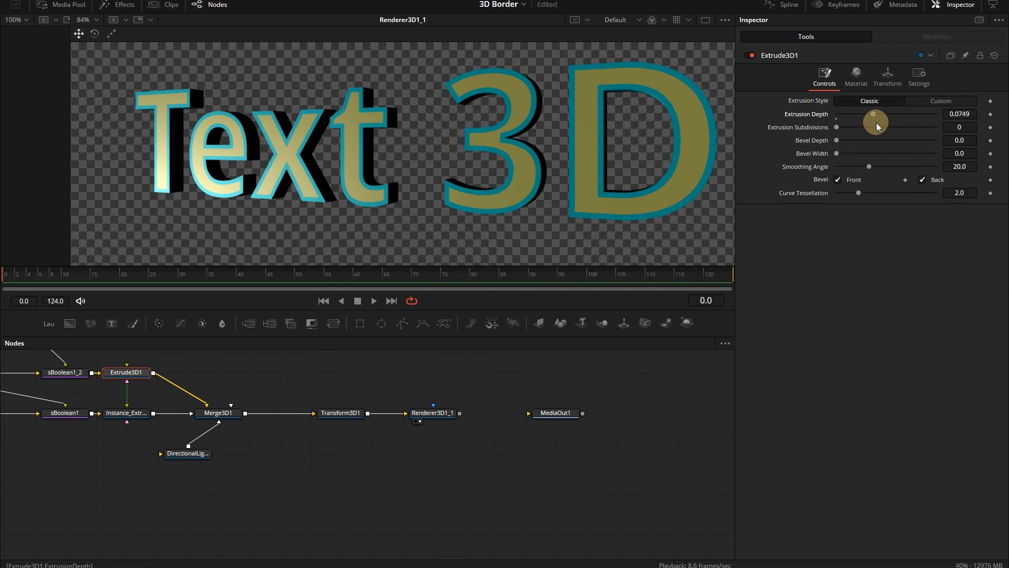
- Move MediaOut1 farther along the node row and enable the Material ID output channel in Renderer3D1_1
drag(552, 414, 612, 414)
click(439, 414)
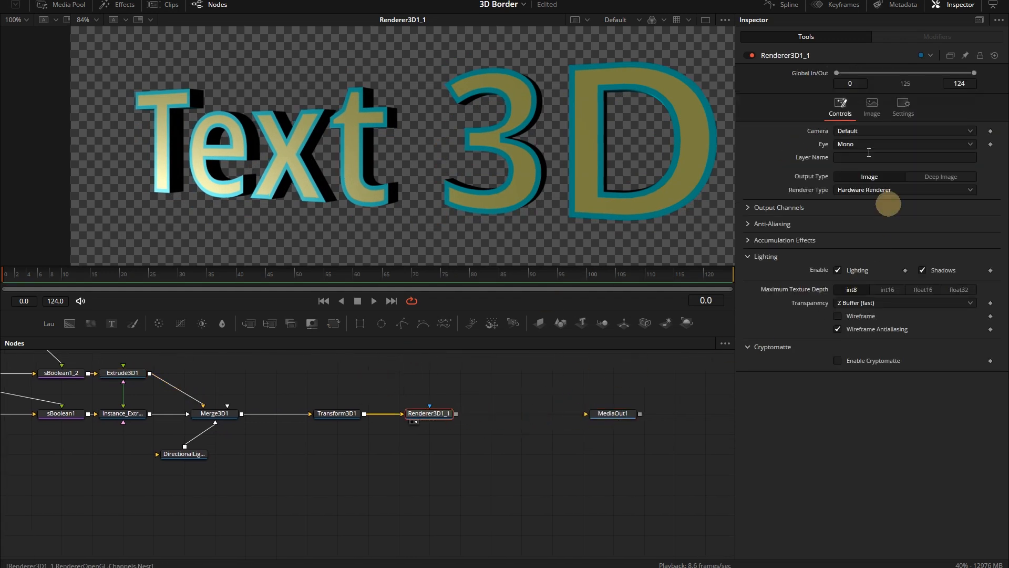
click(747, 208)
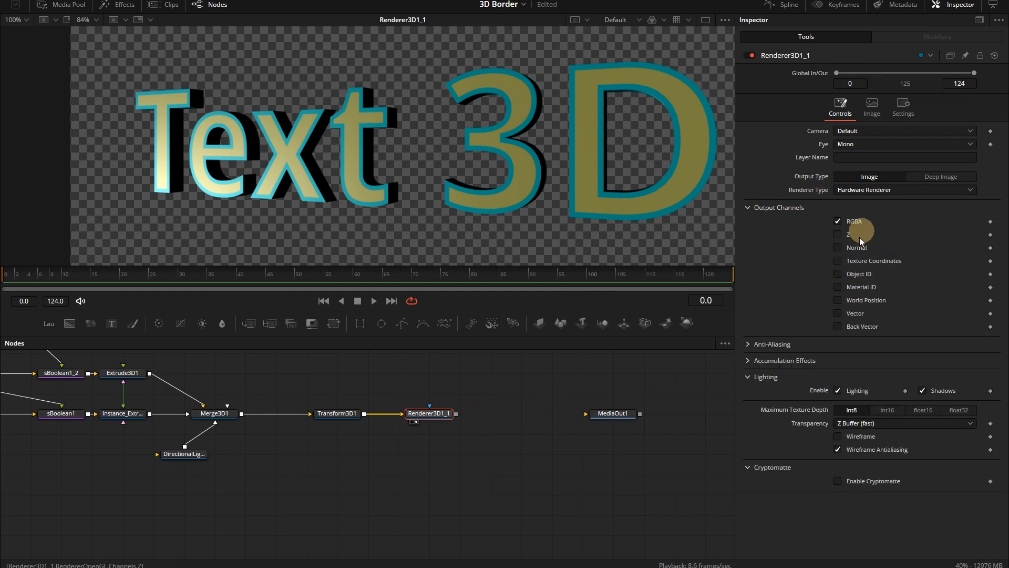
click(840, 287)
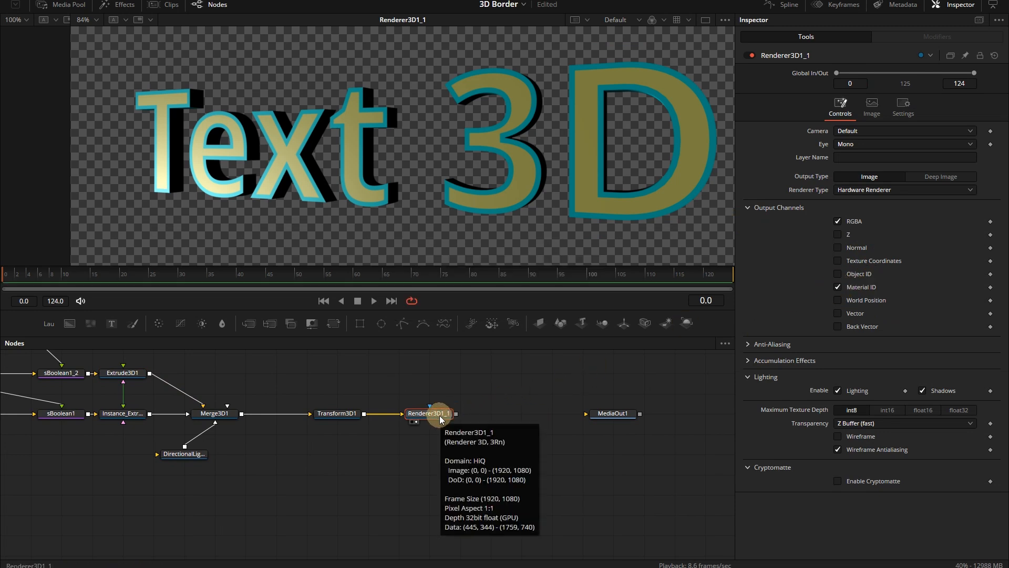
- Add a Soft Glow node after Renderer3D1_1 and show it in the viewer
key(shift+space)
text(Extrude 3D)
text(soft)
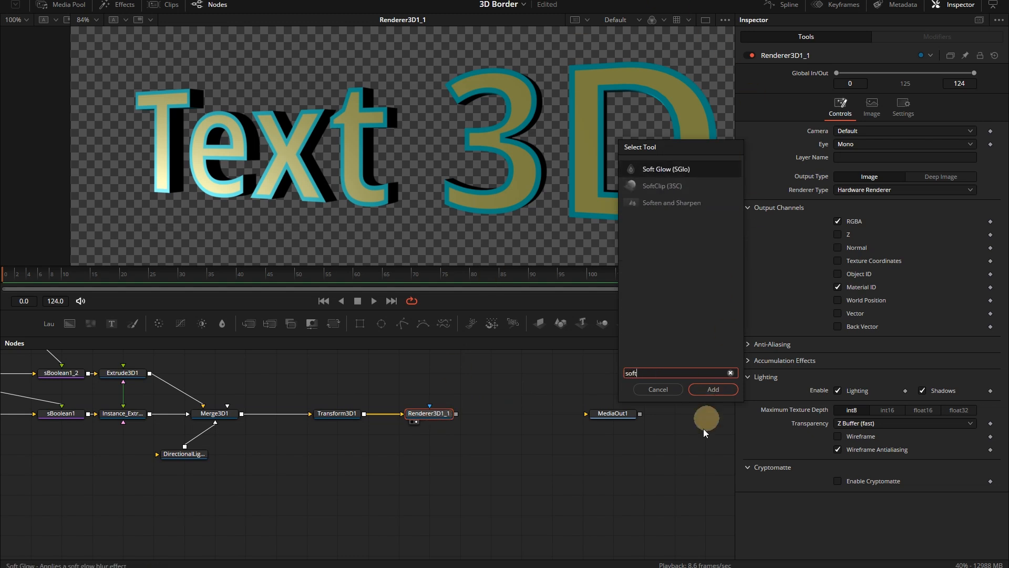
click(718, 393)
drag(481, 413, 489, 373)
drag(507, 332, 507, 168)
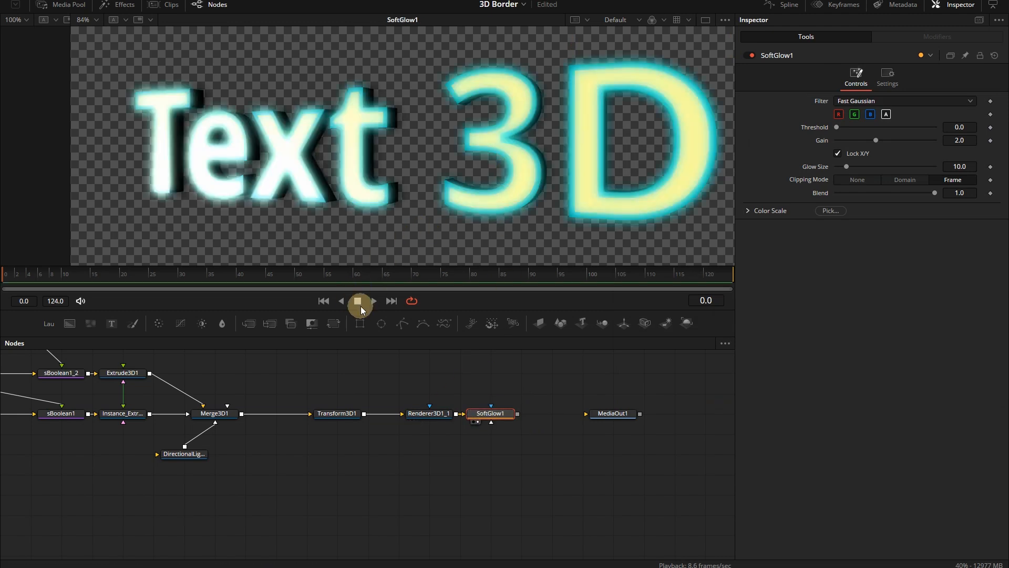
- Show Extrude3D1 in the viewer and check the Material ID in its material settings
scroll(525, 374, up, 1)
scroll(505, 389, up, 3)
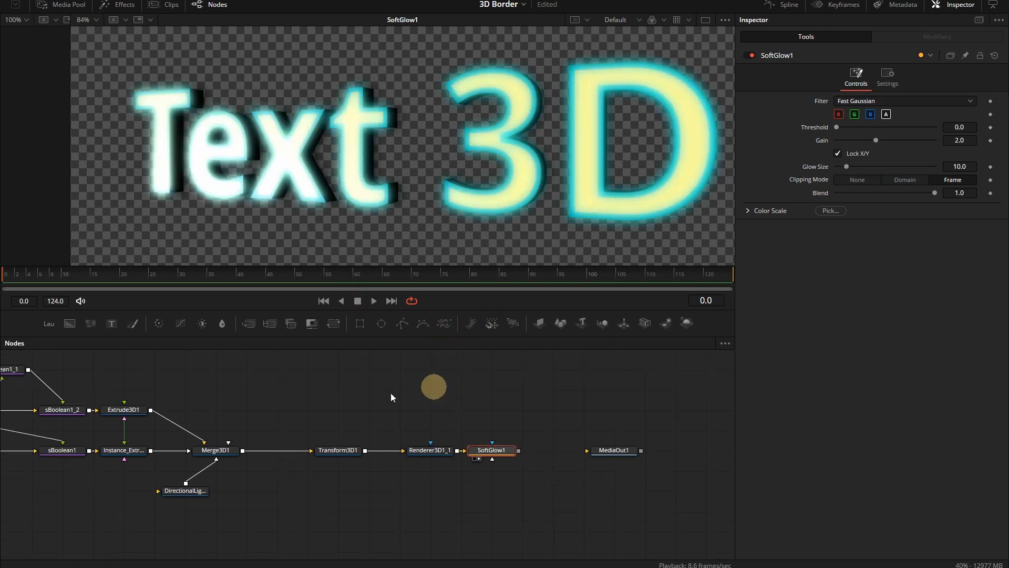
click(121, 411)
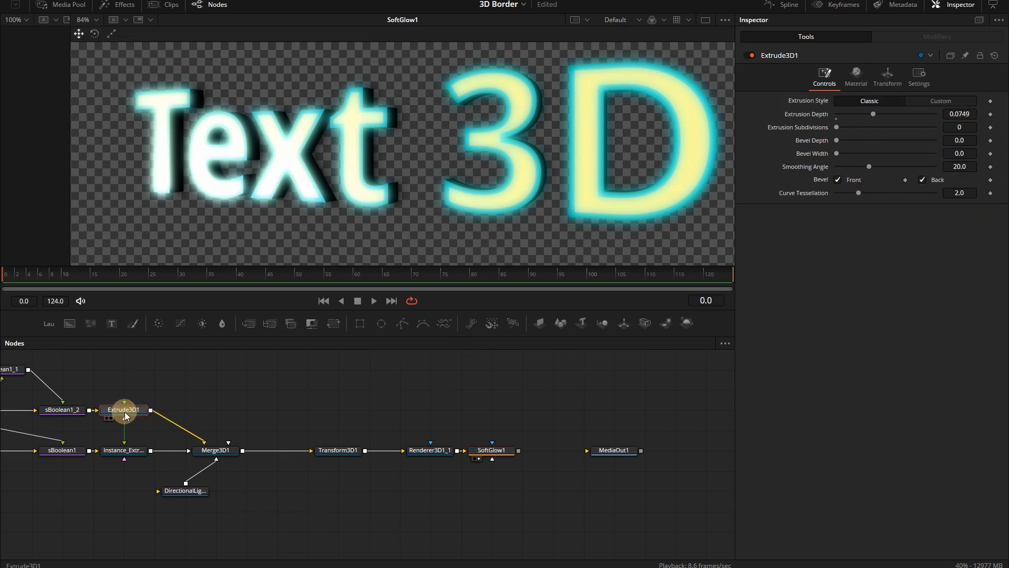
key(1)
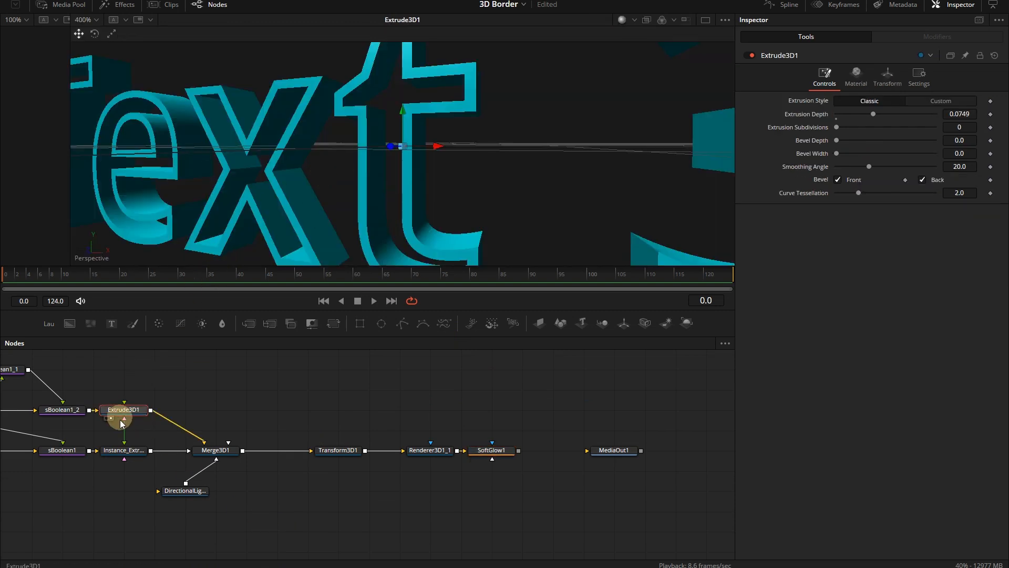
click(867, 80)
click(744, 213)
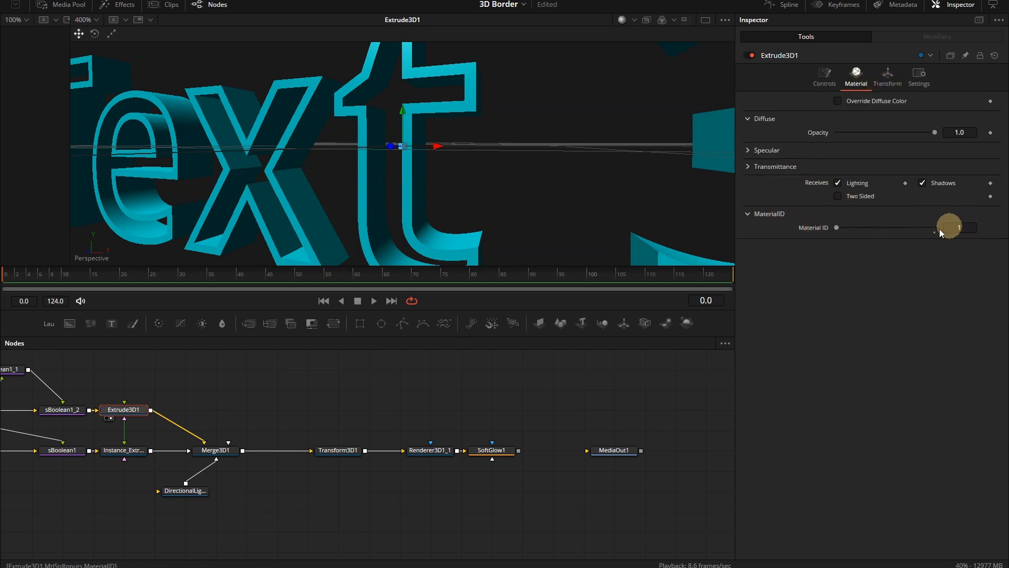
right_click(826, 230)
click(811, 265)
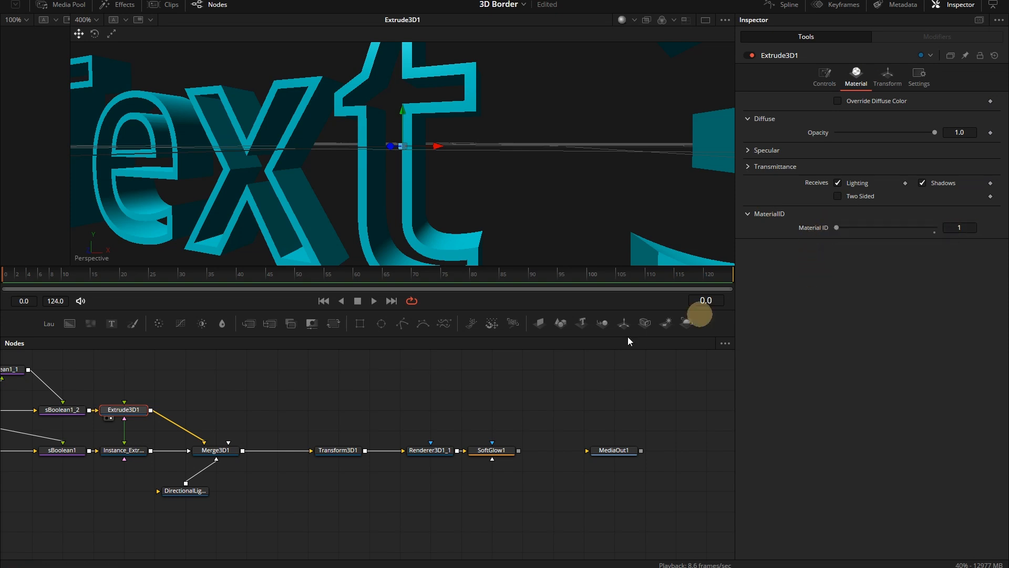
- Deinstance the Material ID of Instance_Extrude3D1, set it to 2, and show that node in the viewer
click(113, 455)
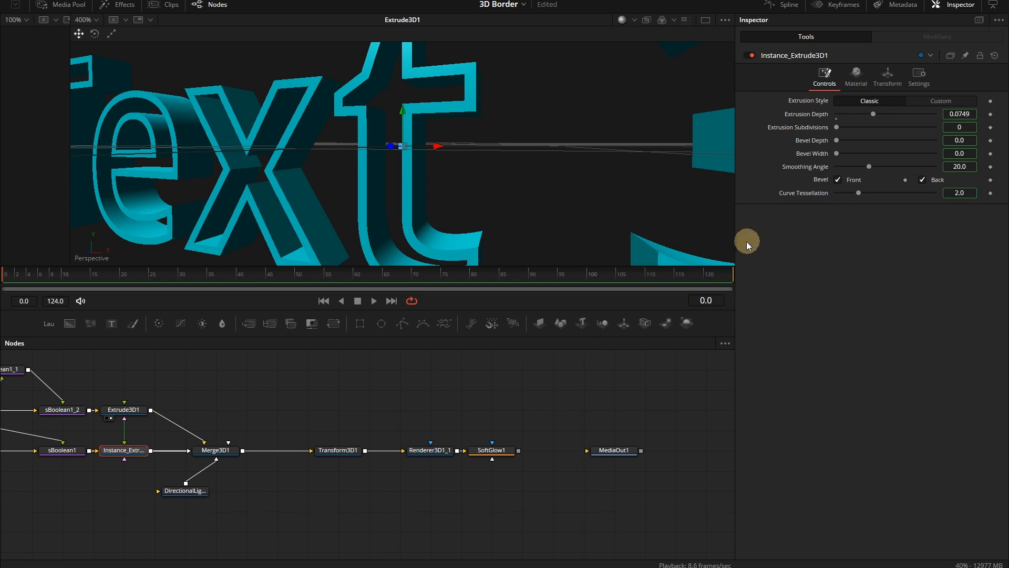
click(856, 76)
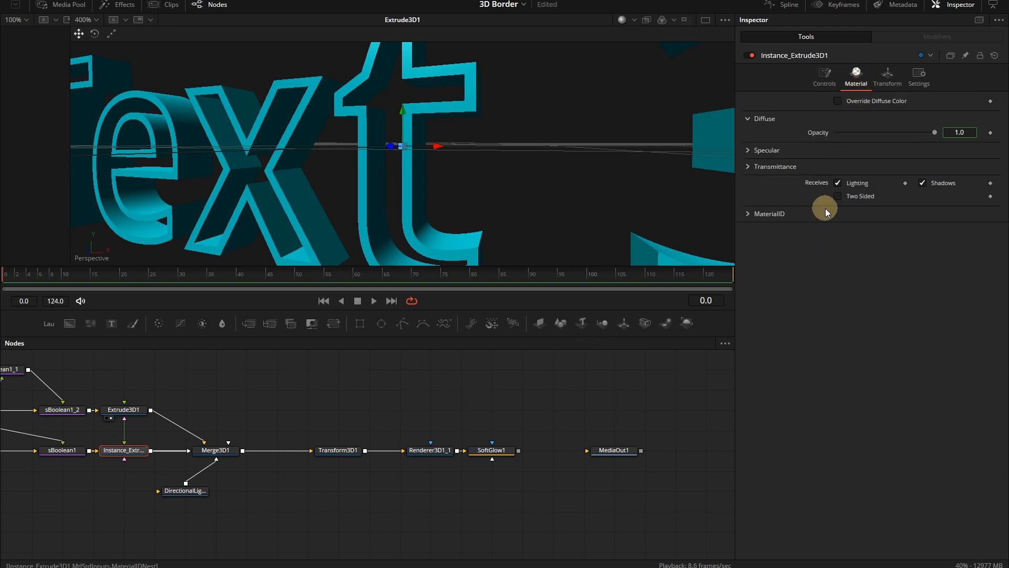
click(749, 214)
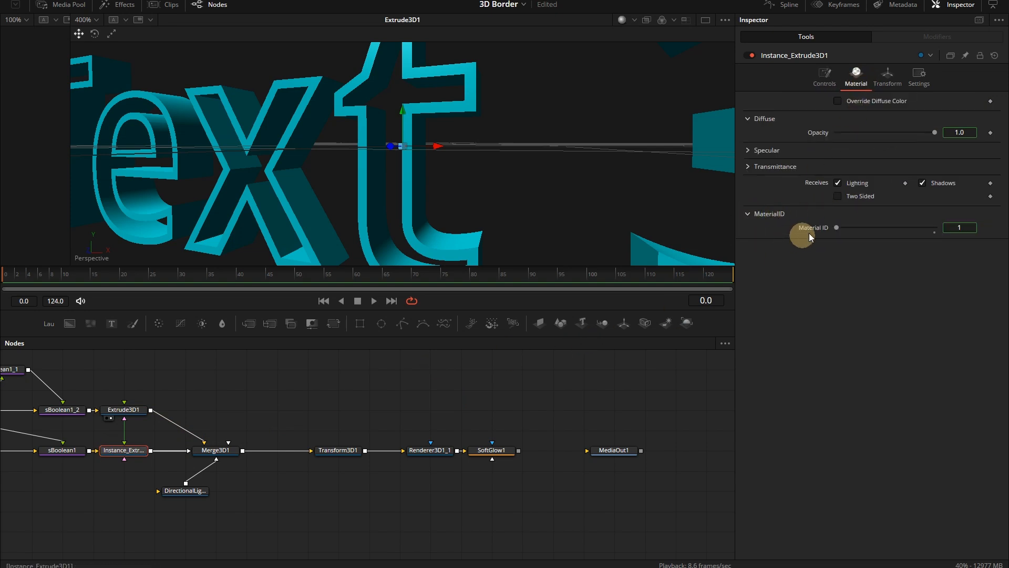
right_click(823, 230)
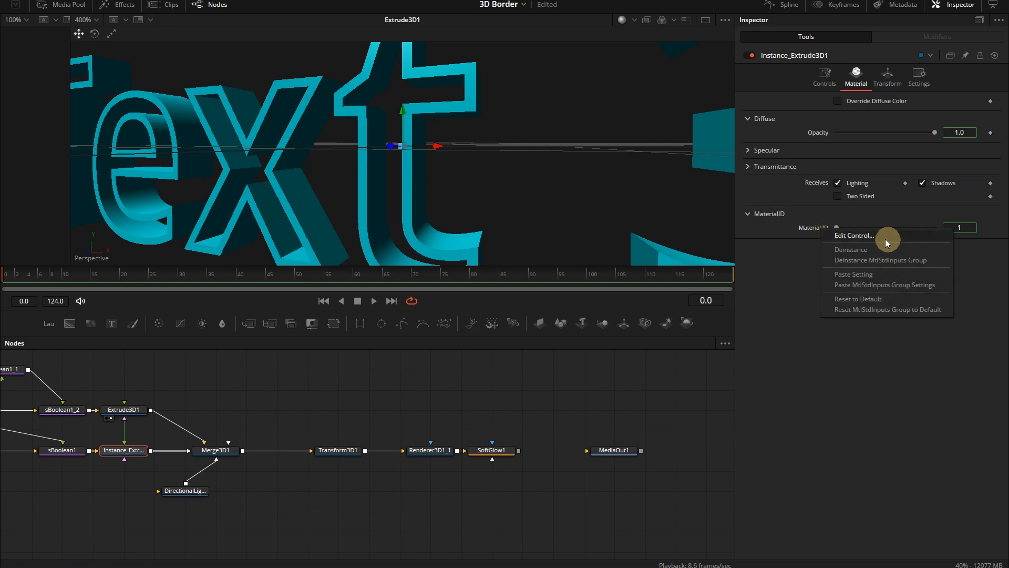
click(873, 260)
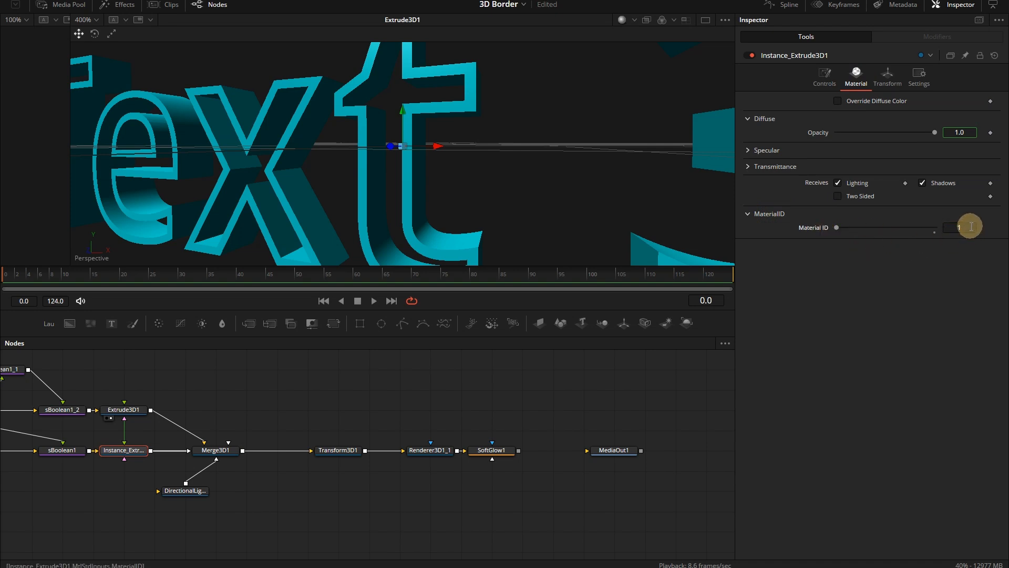
double_click(971, 227)
key(Return)
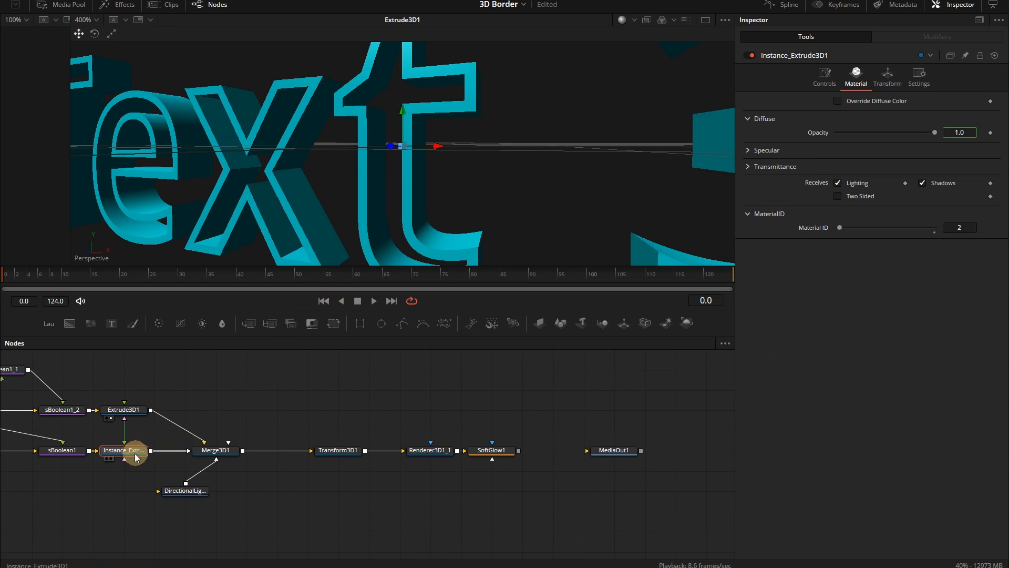
drag(132, 454, 374, 137)
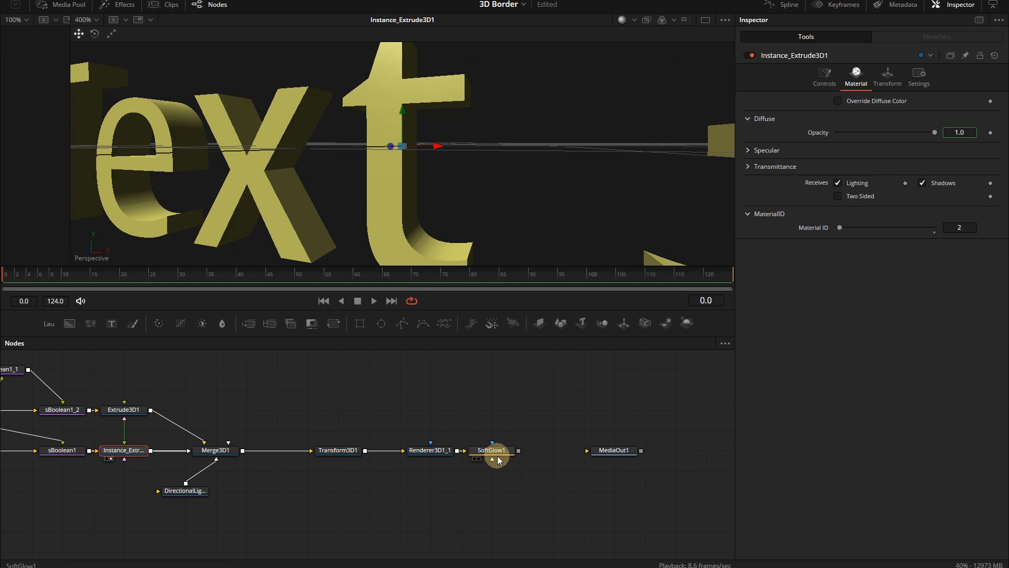
- Space SoftGlow1 away from the renderer, add a Bitmap node below it fed by Renderer3D1_1, and show the bitmap in the viewer
drag(487, 451, 518, 451)
click(550, 478)
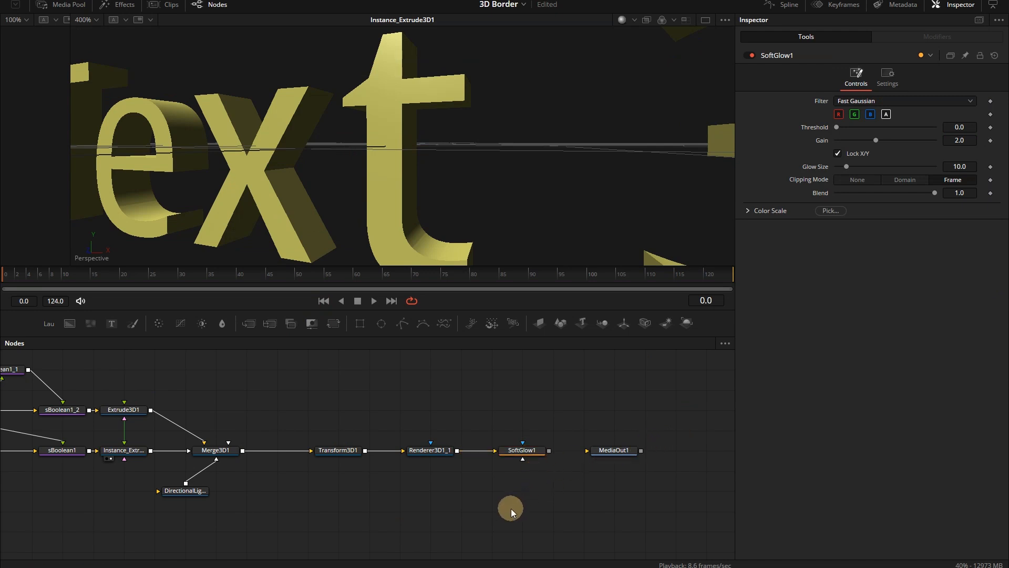
key(shift+space)
text(soft)
key(BackSpace)
key(BackSpace)
key(BackSpace)
key(BackSpace)
text(bitmap)
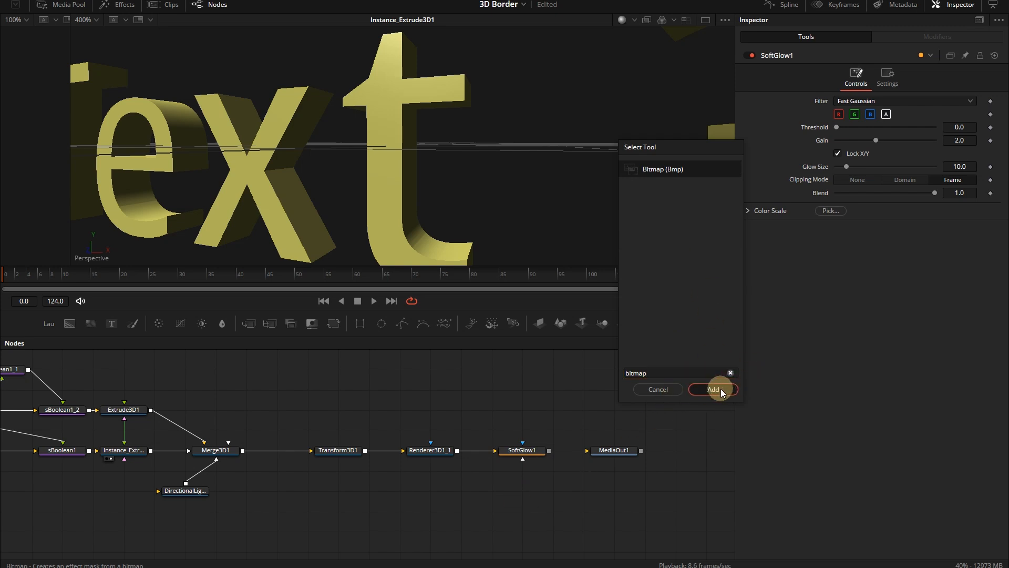
click(715, 389)
drag(458, 451, 528, 208)
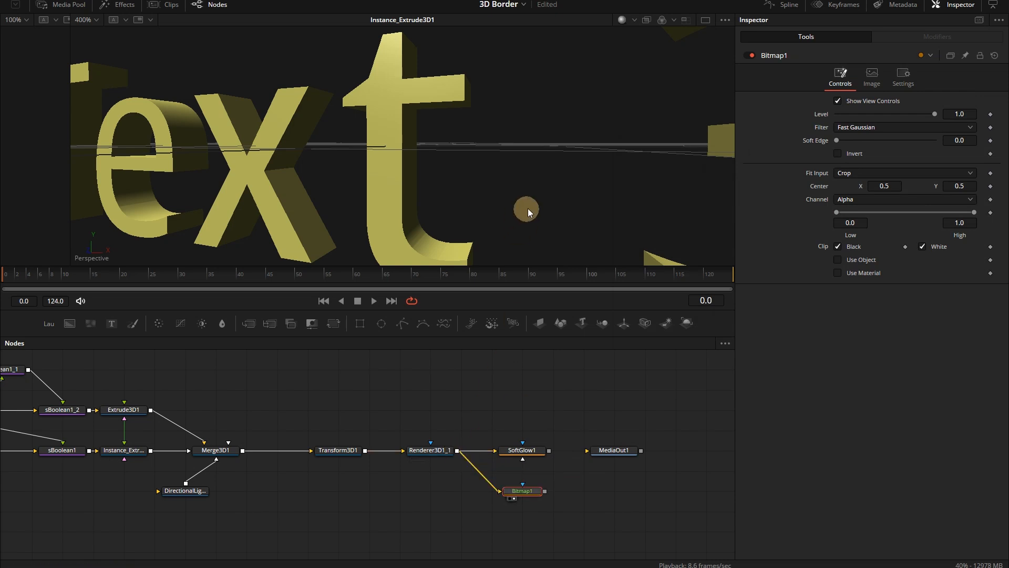
- Set Bitmap1 to the Luminance channel with Use Material enabled and Material 2, and connect it as SoftGlow1's glow mask, viewing SoftGlow1
click(884, 272)
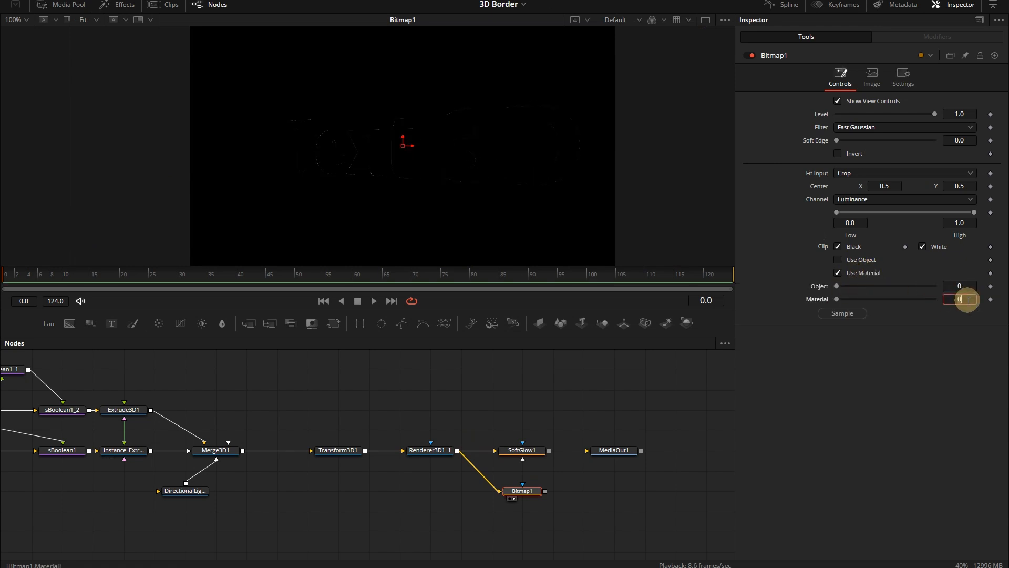
key(Return)
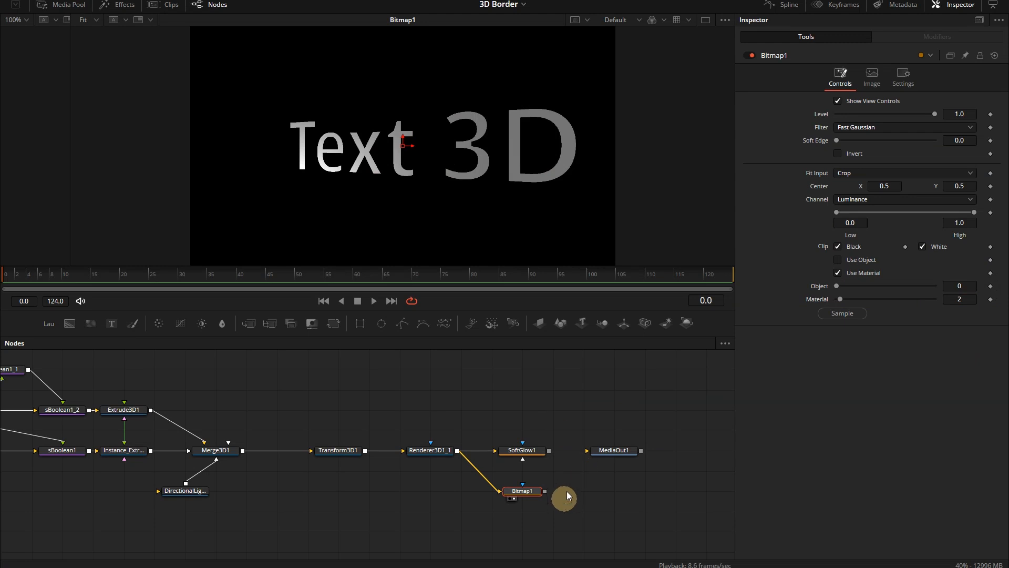
drag(547, 493, 461, 188)
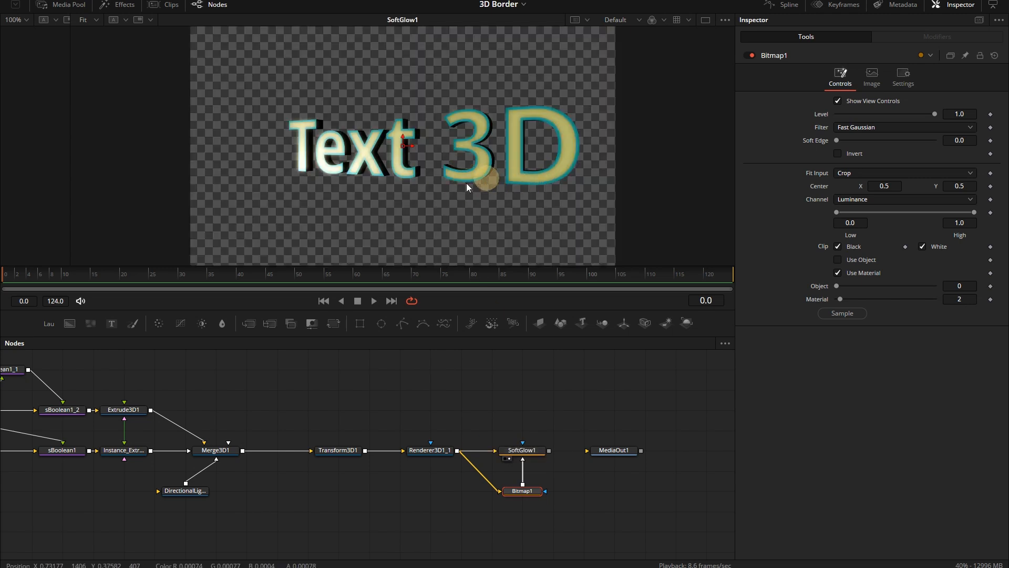
- Set SoftGlow1's gain to about 3.529 and its glow size to about 4.8
ctrl+scroll(423, 170, up, 3)
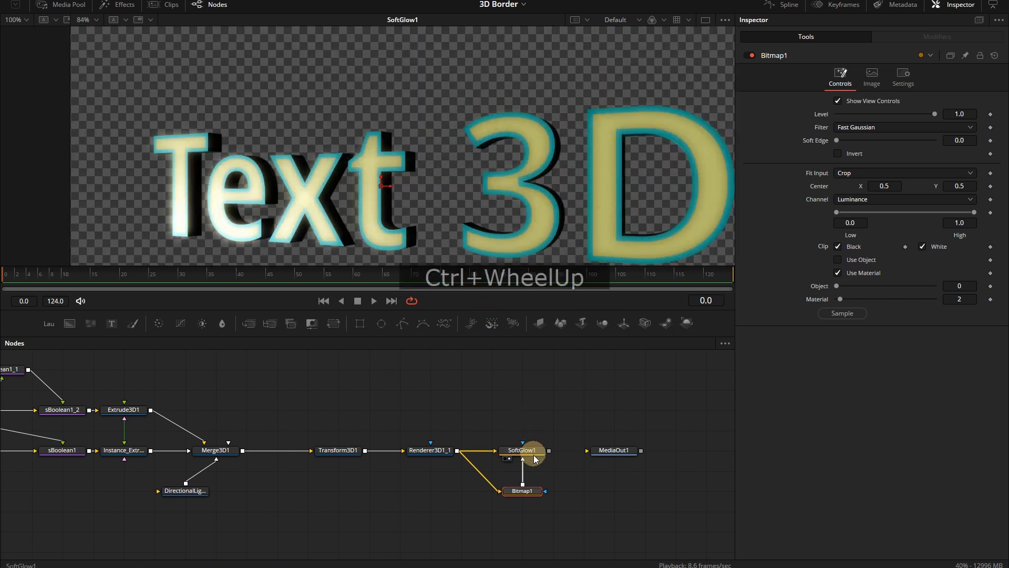
click(534, 451)
drag(846, 168, 904, 151)
drag(846, 167, 830, 165)
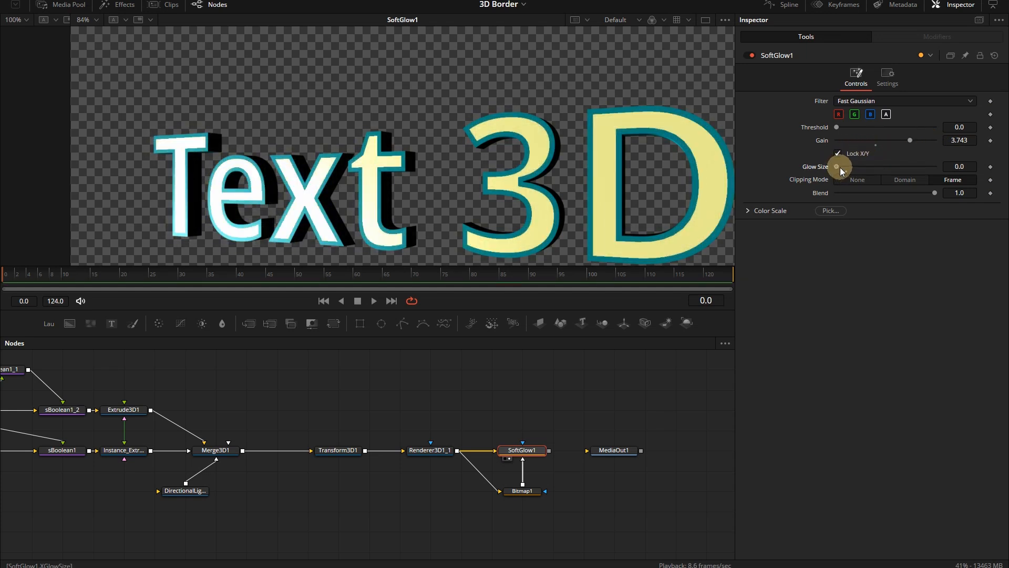
drag(843, 169, 844, 168)
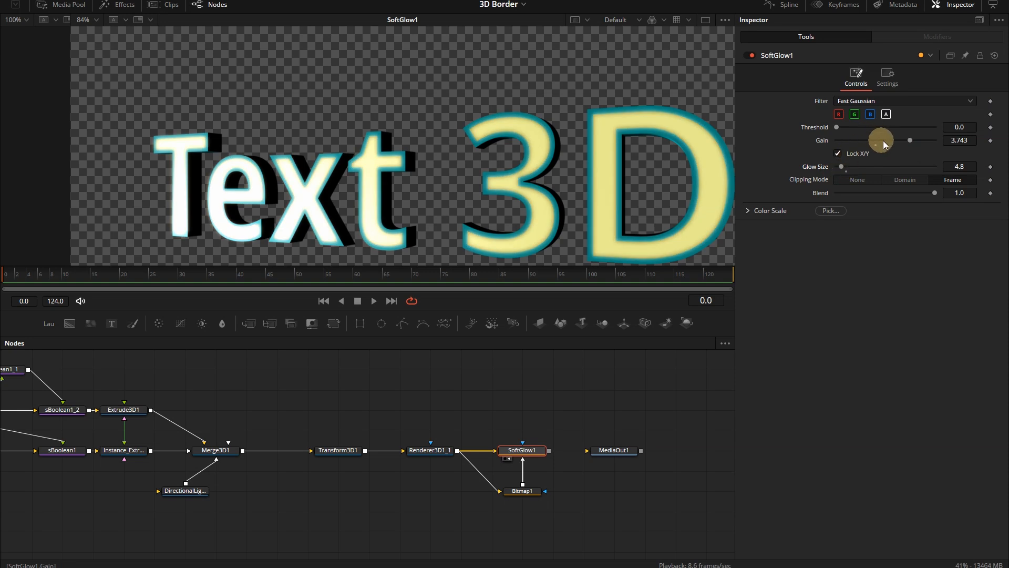
mouse_move(903, 138)
mouse_down()
mouse_move(932, 138)
mouse_move(894, 142)
mouse_move(926, 143)
mouse_move(906, 142)
mouse_up()
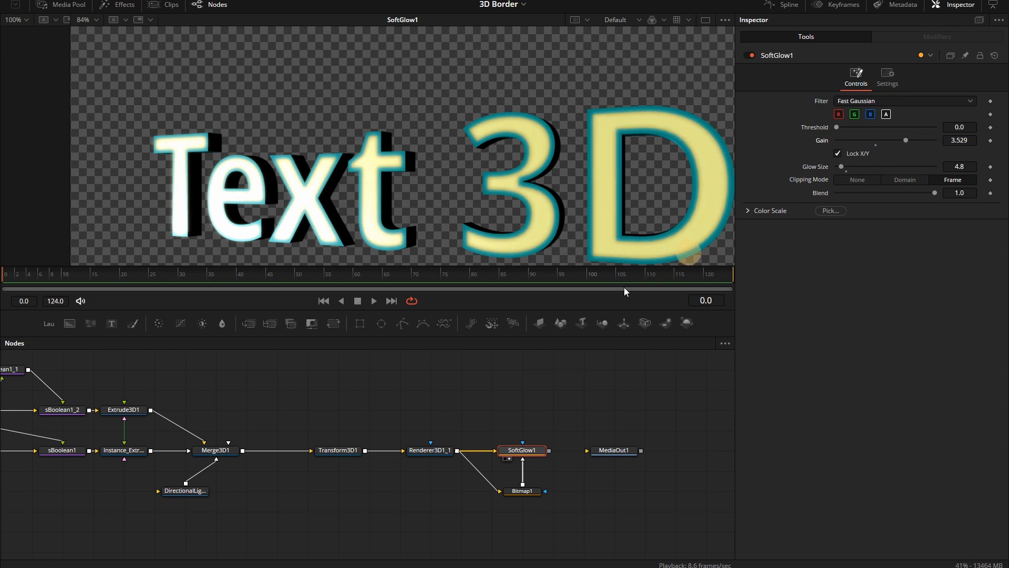
- Rotate the text about its Y axis to about 23.3 in Transform3D1
click(334, 448)
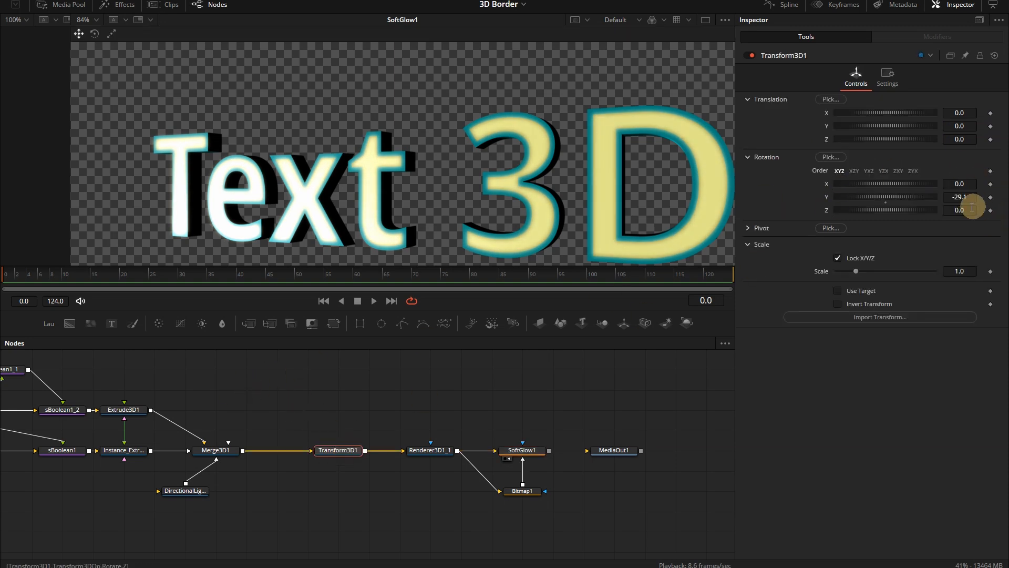
drag(961, 197, 742, 179)
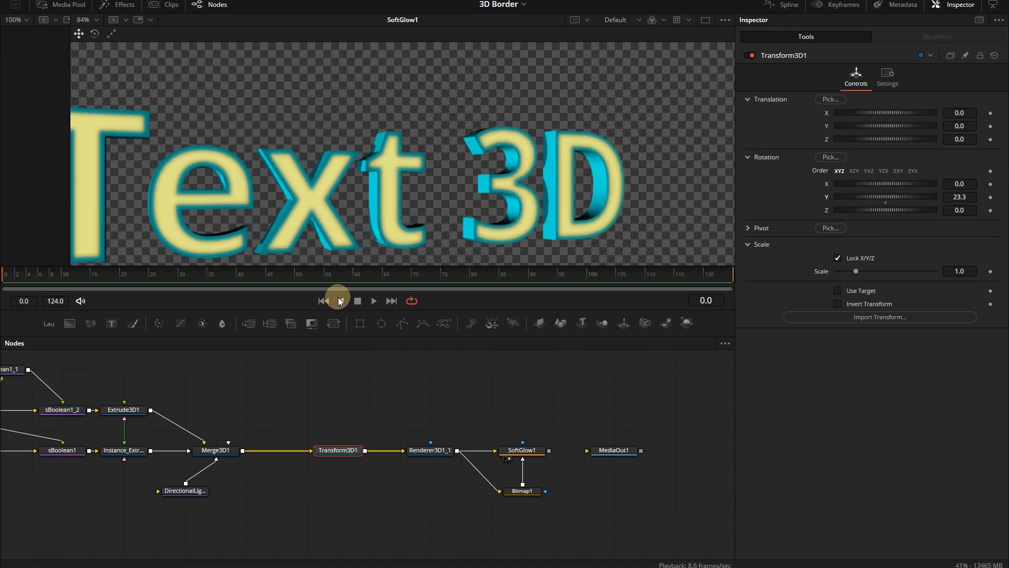